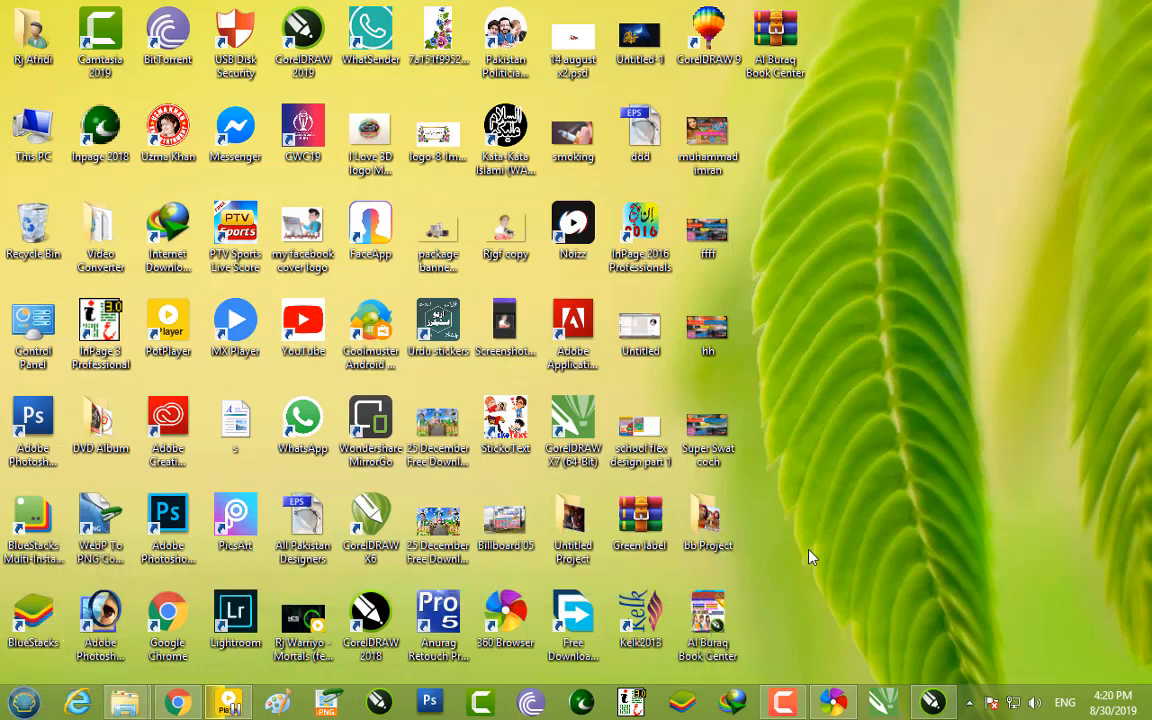
Look over the ITExpress Computer YouTube channel's uploaded videos in the browser
{"action": "left_click", "coordinate": [834, 703]}
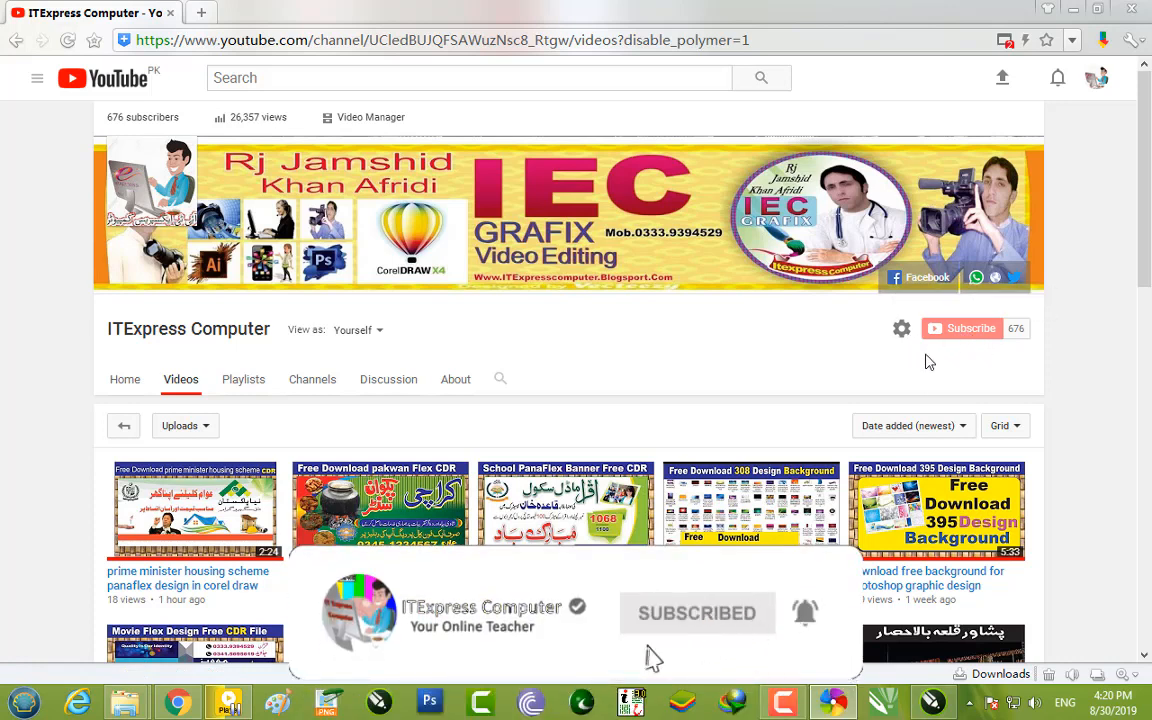
{"action": "scroll", "coordinate": [929, 361], "scroll_direction": "down", "scroll_amount": 1}
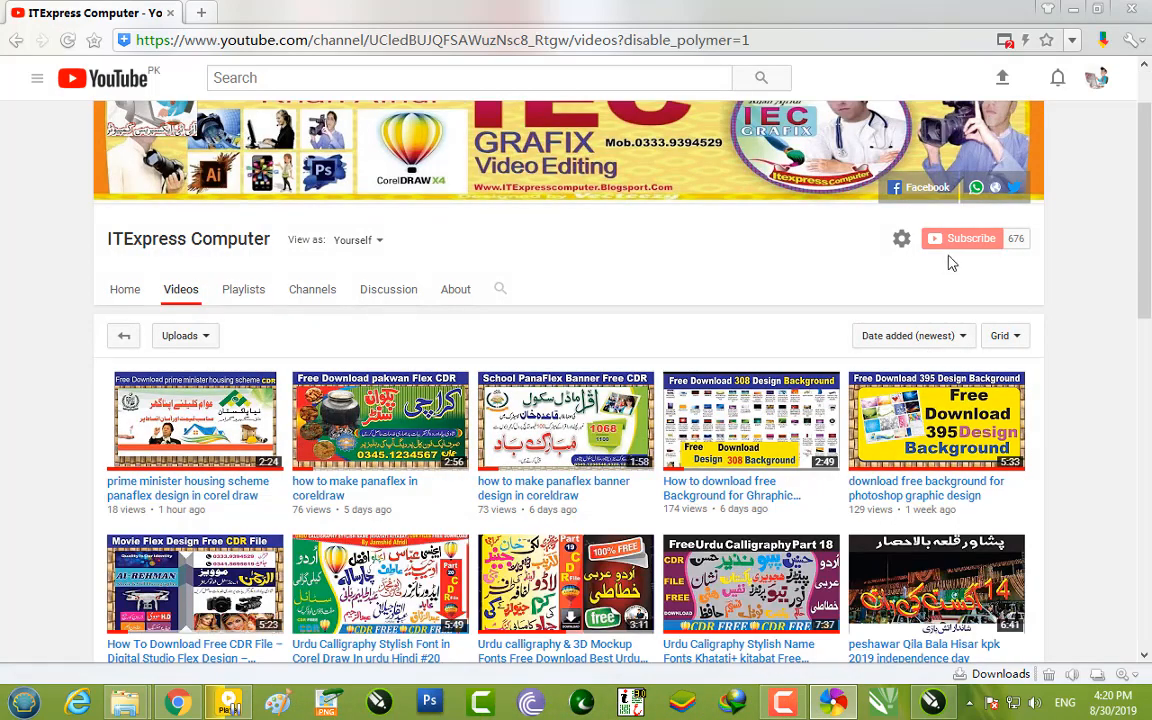
{"action": "scroll", "coordinate": [952, 262], "scroll_direction": "down", "scroll_amount": 3}
{"action": "scroll", "coordinate": [940, 258], "scroll_direction": "up", "scroll_amount": 3}
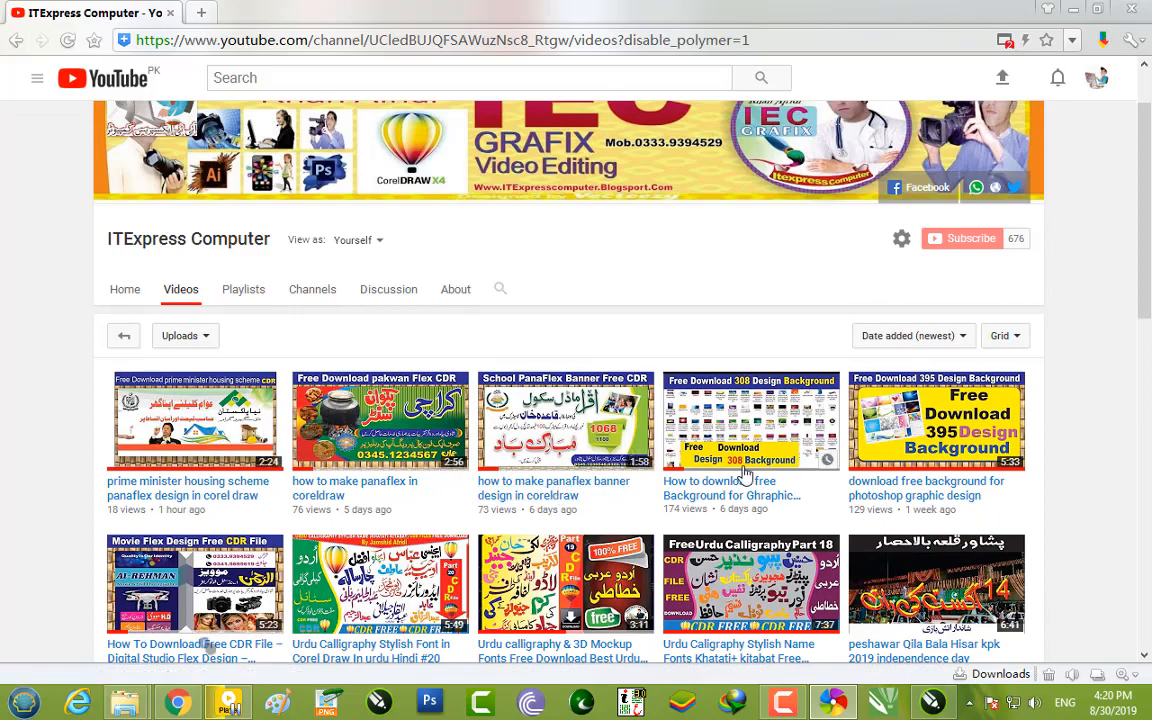
{"action": "scroll", "coordinate": [697, 458], "scroll_direction": "down", "scroll_amount": 2}
{"action": "scroll", "coordinate": [697, 458], "scroll_direction": "up", "scroll_amount": 2}
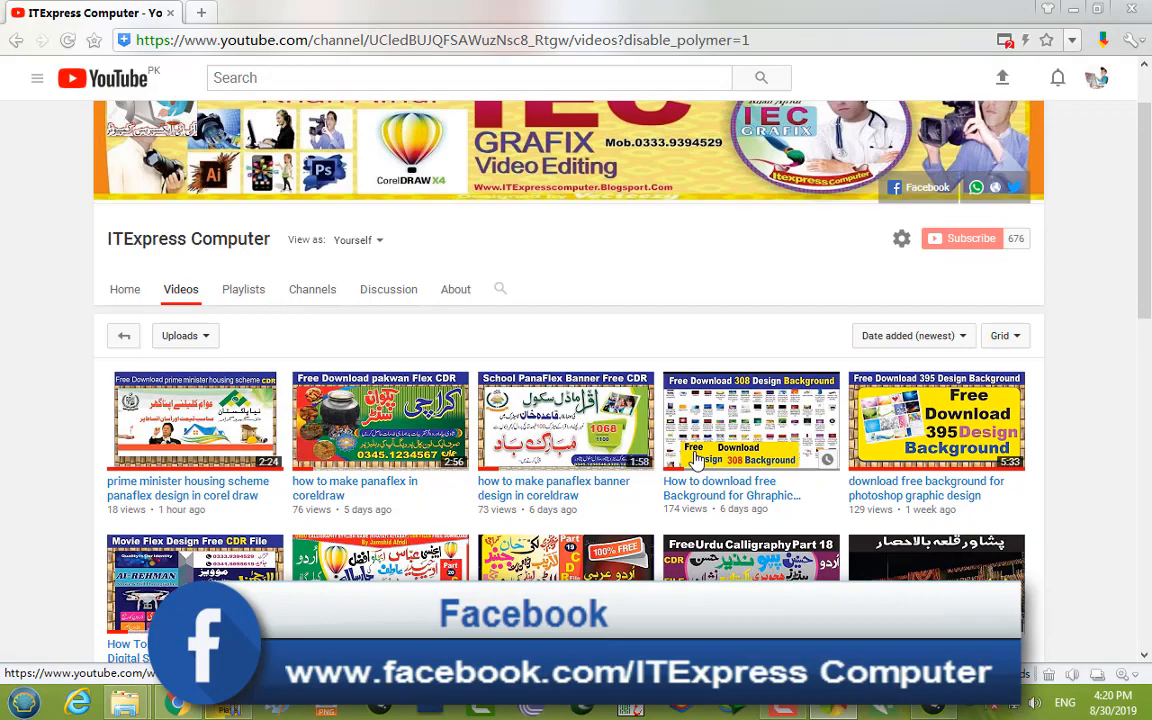
{"action": "scroll", "coordinate": [697, 458], "scroll_direction": "down", "scroll_amount": 2}
{"action": "scroll", "coordinate": [697, 458], "scroll_direction": "up", "scroll_amount": 3}
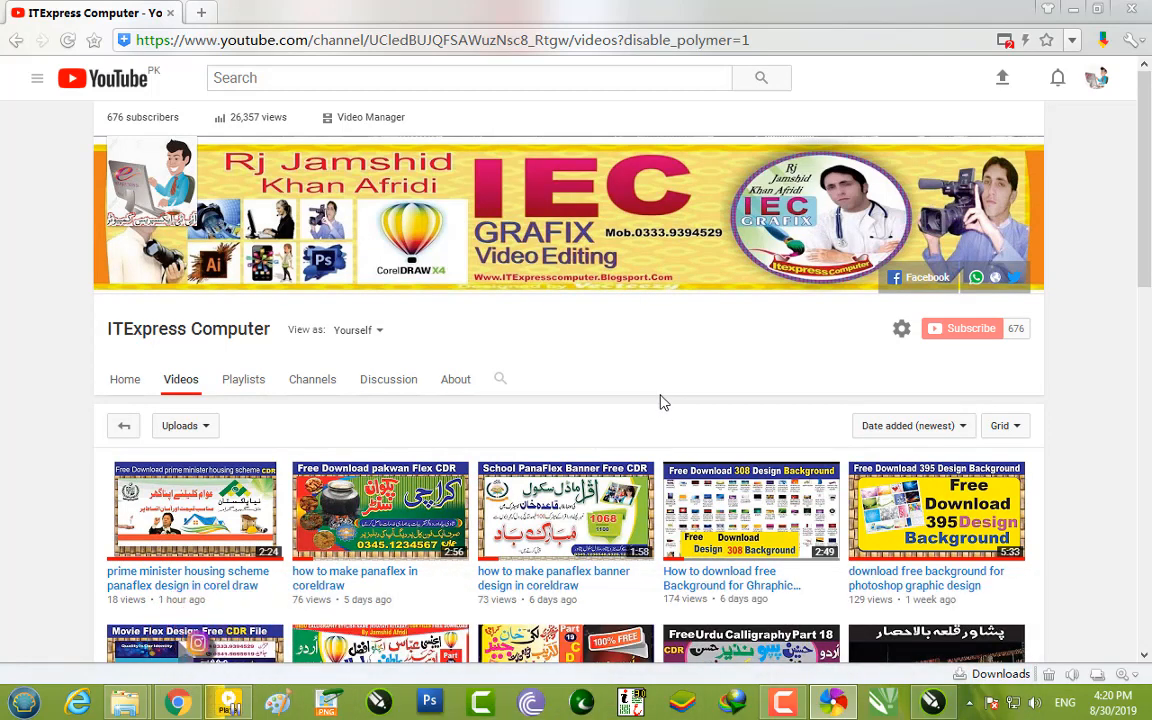
{"action": "left_click", "coordinate": [1070, 12]}
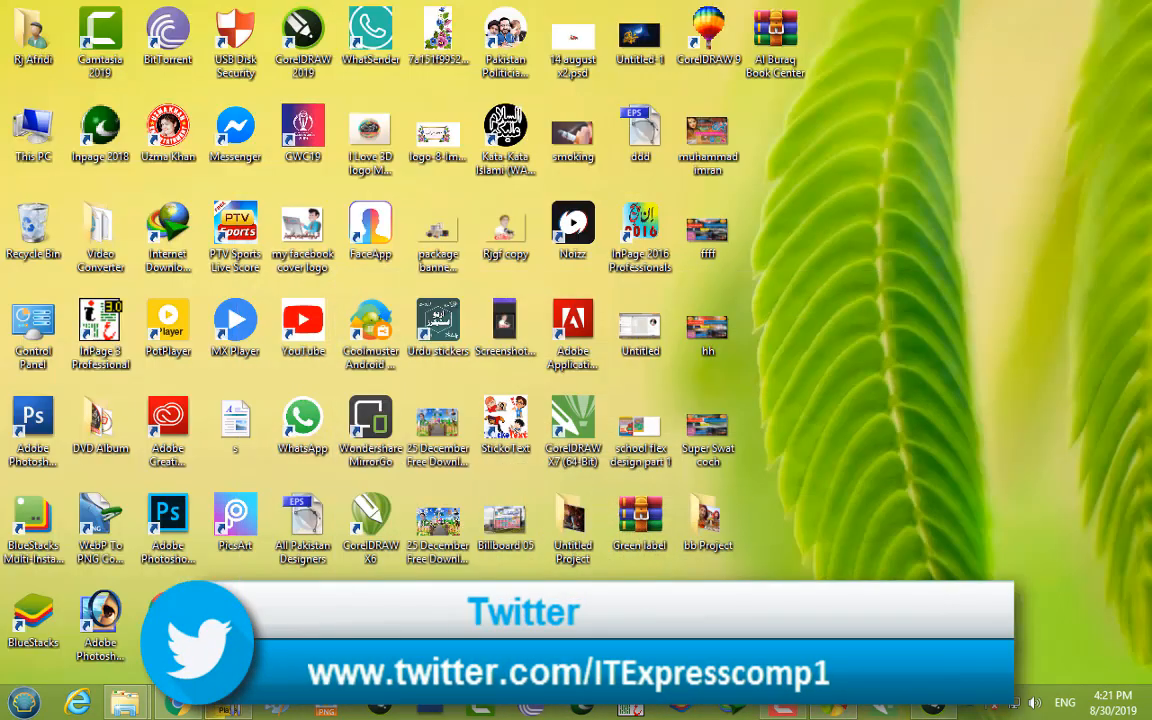
Open the first picture in the muharram ul haram folder and browse through the images after it
{"action": "left_click", "coordinate": [285, 545]}
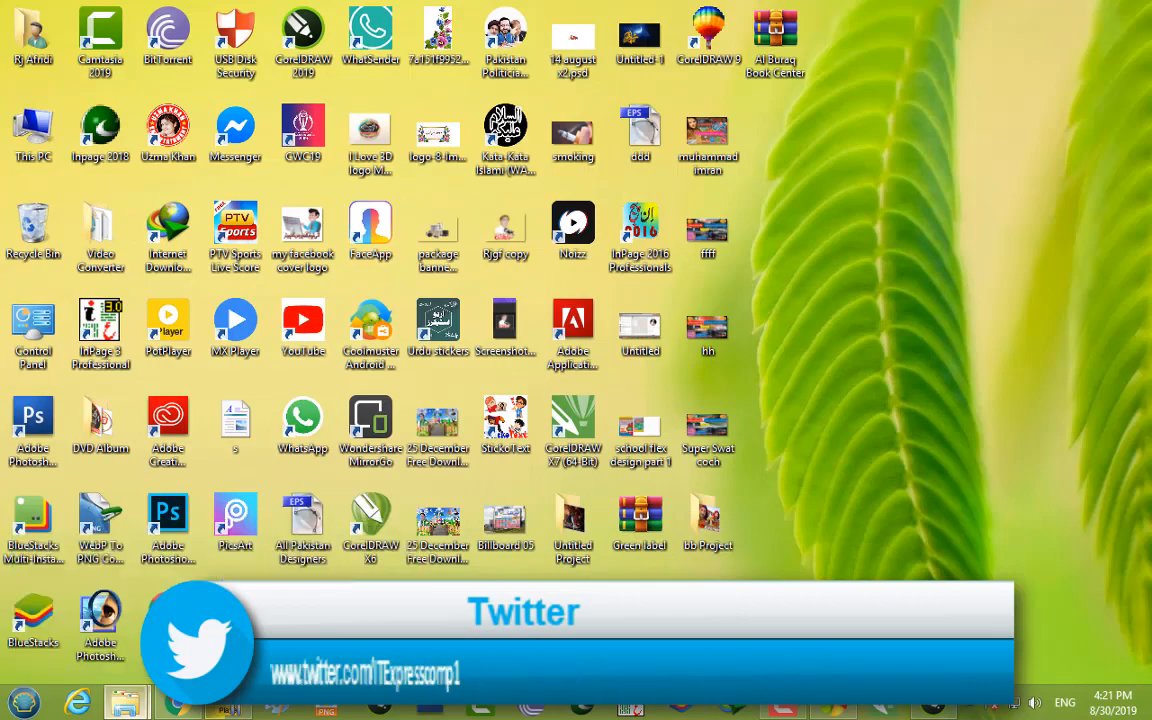
{"action": "double_click", "coordinate": [222, 141]}
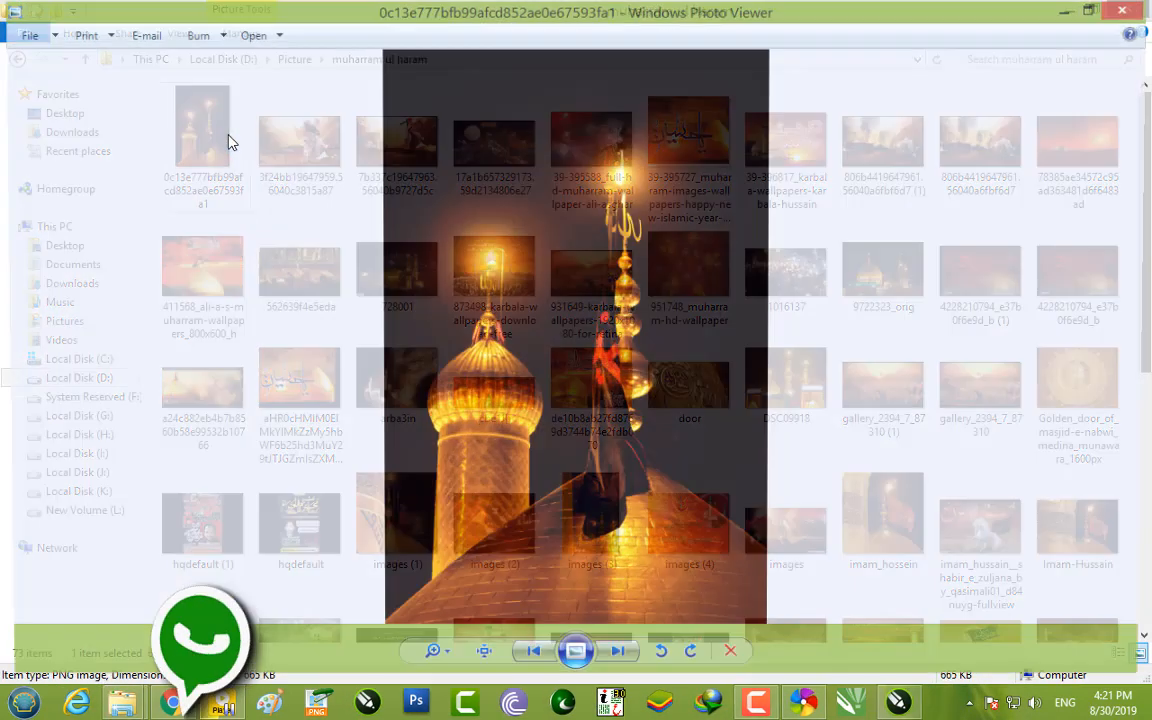
{"action": "key", "text": "Right"}
{"action": "key", "text": "Right"}
{"action": "key", "text": "Right"}
{"action": "key", "text": "Right"}
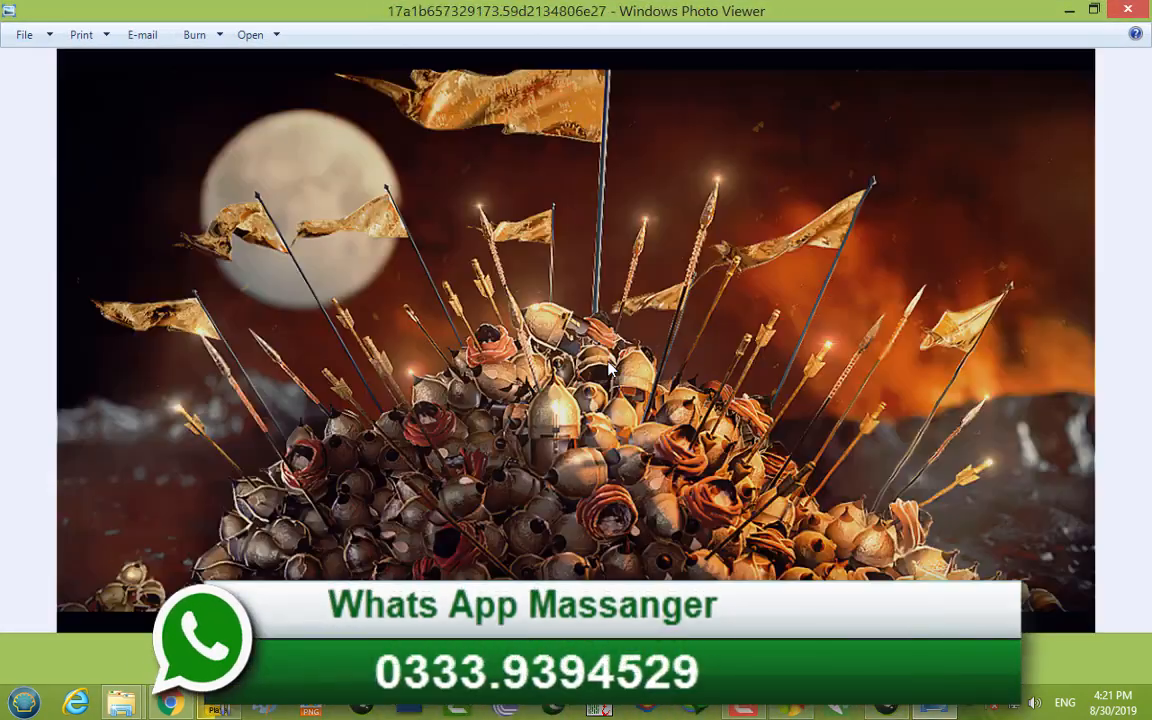
{"action": "key", "text": "Right"}
{"action": "key", "text": "Right"}
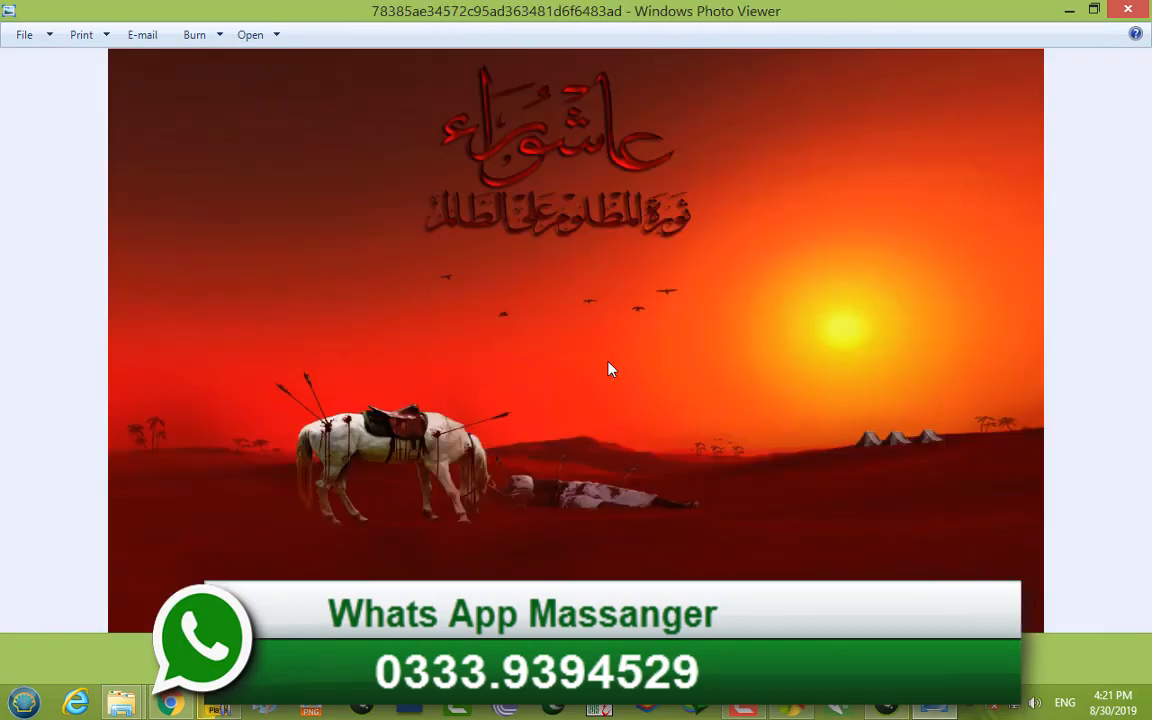
{"action": "key", "text": "Left"}
{"action": "key", "text": "Left"}
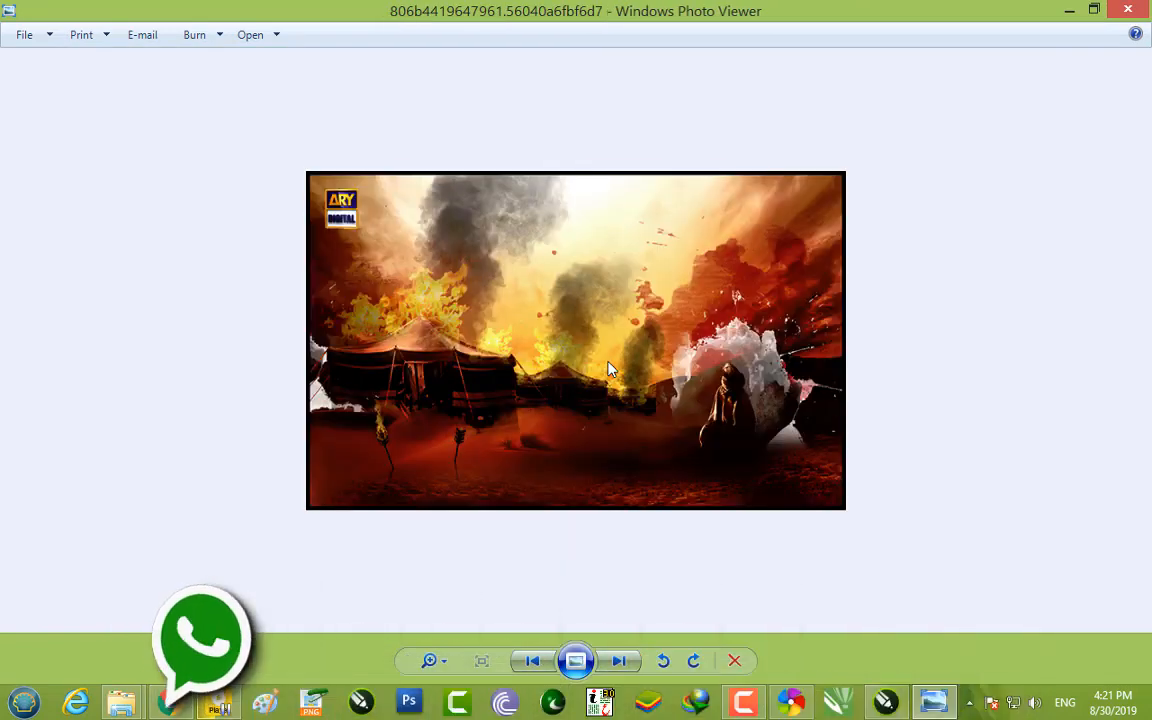
{"action": "left_click", "coordinate": [1127, 9]}
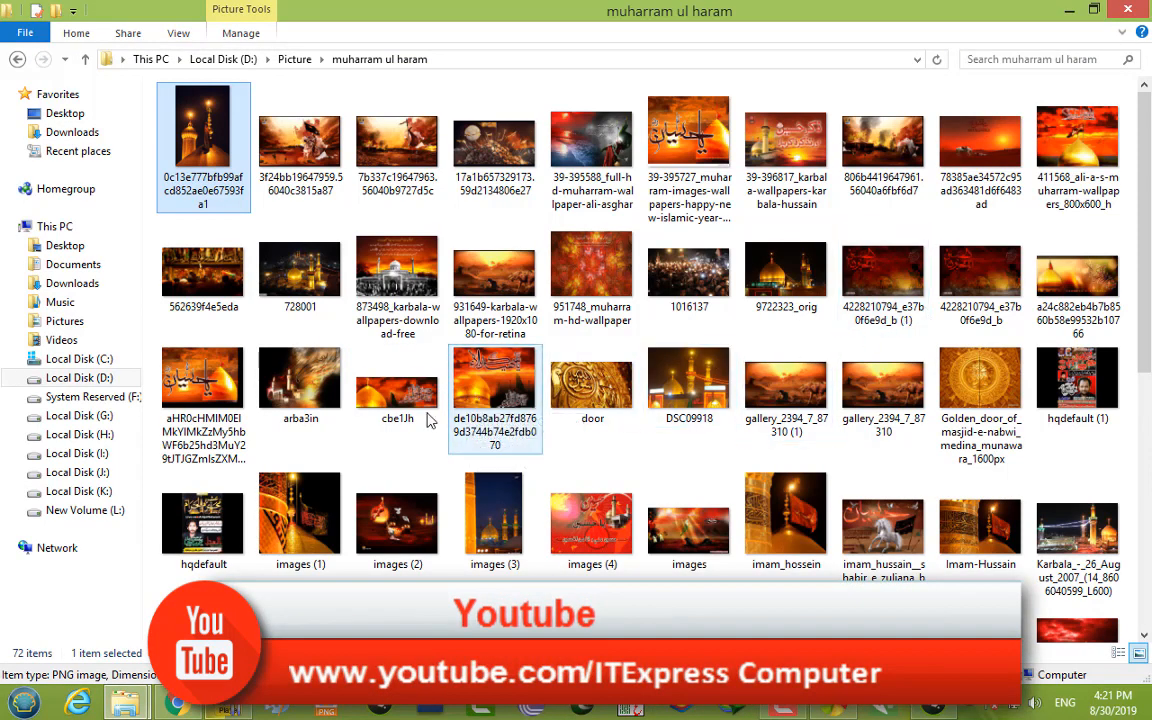
Bring the picture "door" from the muharram ul haram folder onto the page in CorelDRAW
{"action": "scroll", "coordinate": [352, 432], "scroll_direction": "down", "scroll_amount": 3}
{"action": "scroll", "coordinate": [352, 432], "scroll_direction": "up", "scroll_amount": 3}
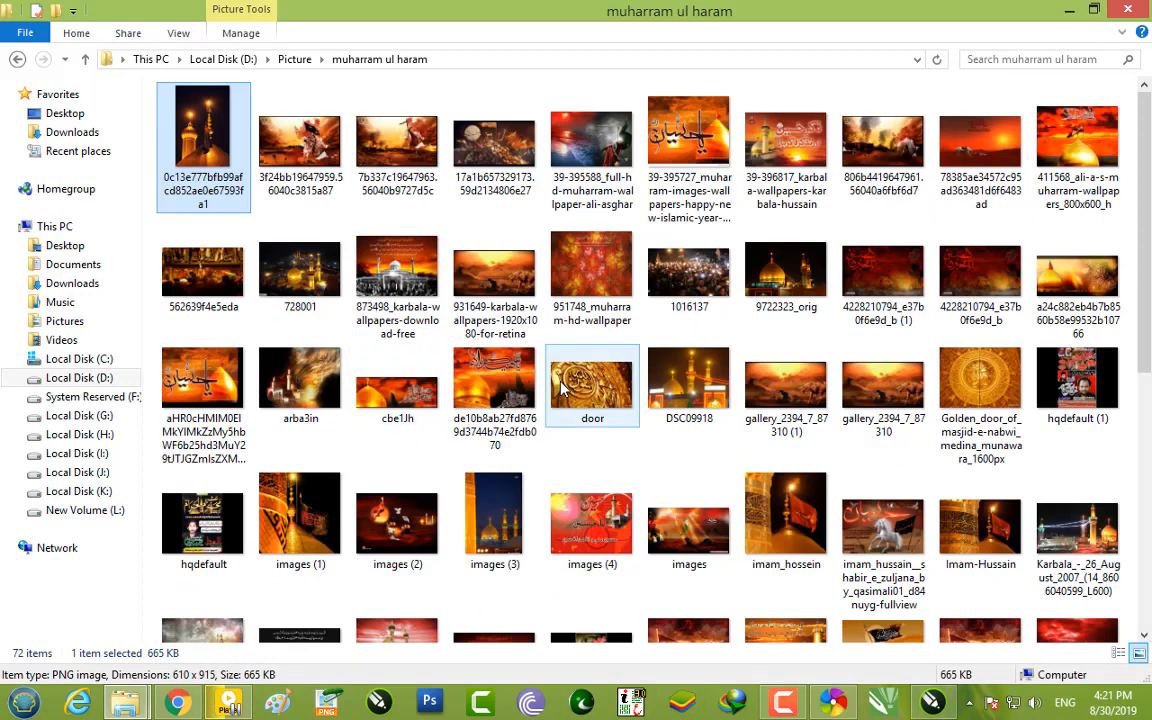
{"action": "left_click_drag", "start_coordinate": [583, 395], "coordinate": [680, 405]}
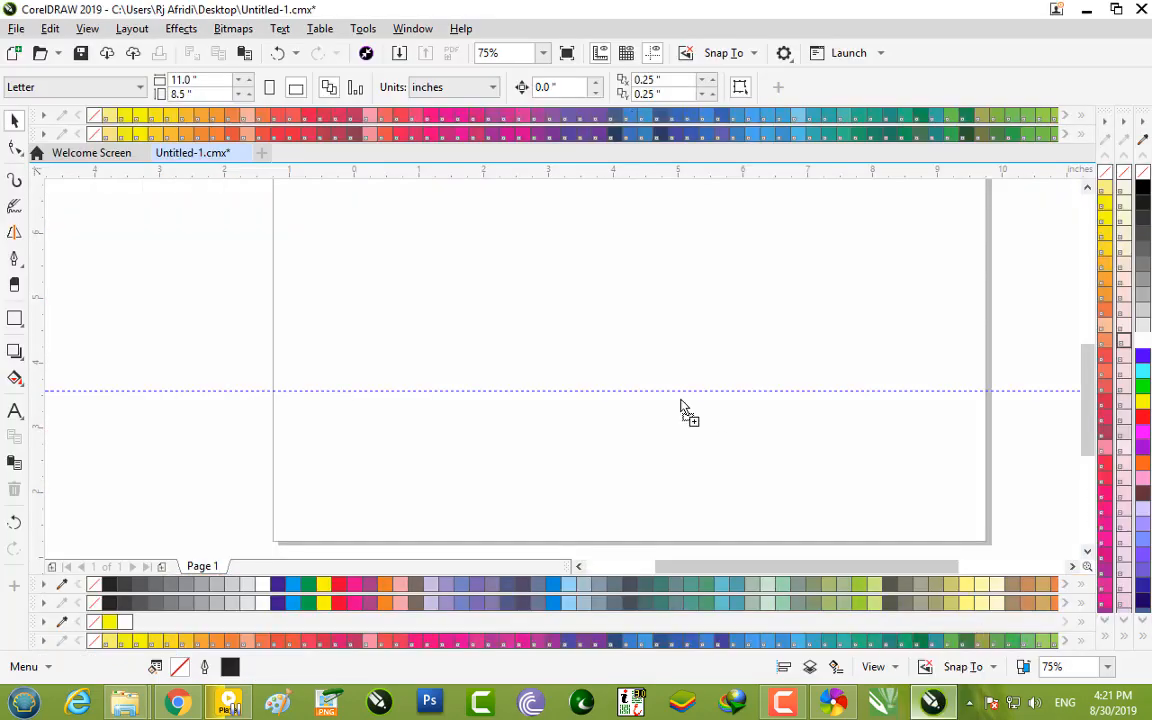
{"action": "left_click_drag", "start_coordinate": [615, 336], "coordinate": [615, 336]}
{"action": "scroll", "coordinate": [578, 332], "scroll_direction": "down", "scroll_amount": 4}
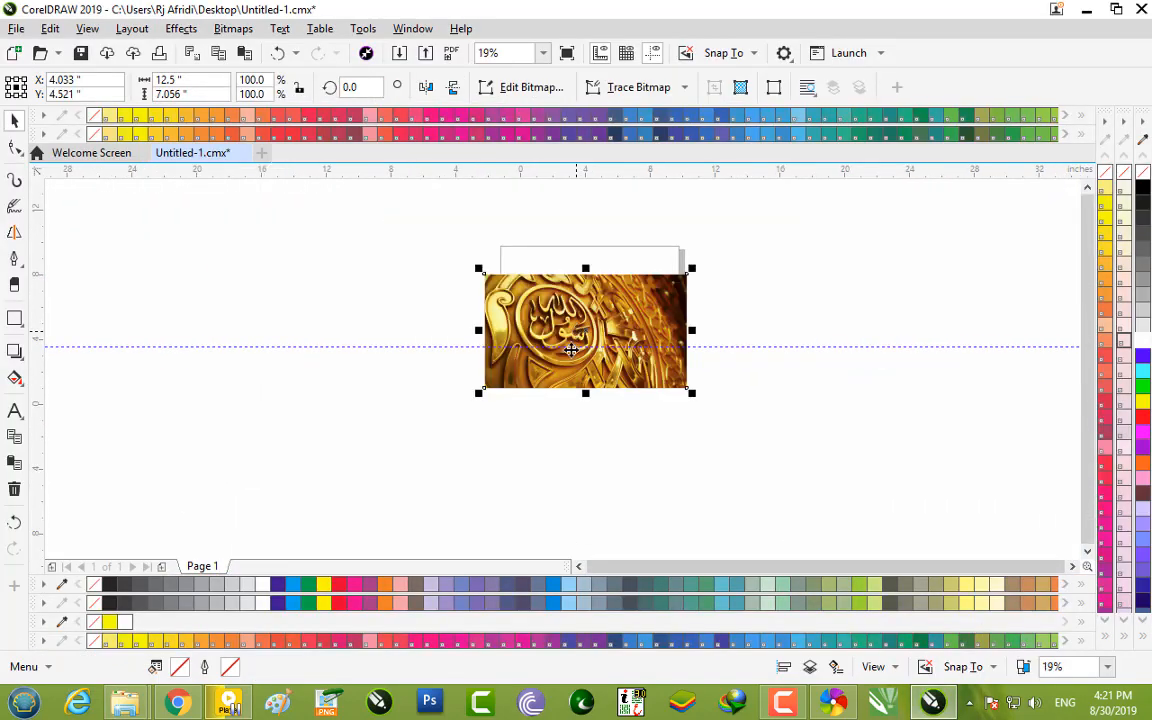
{"action": "mouse_move", "coordinate": [125, 703]}
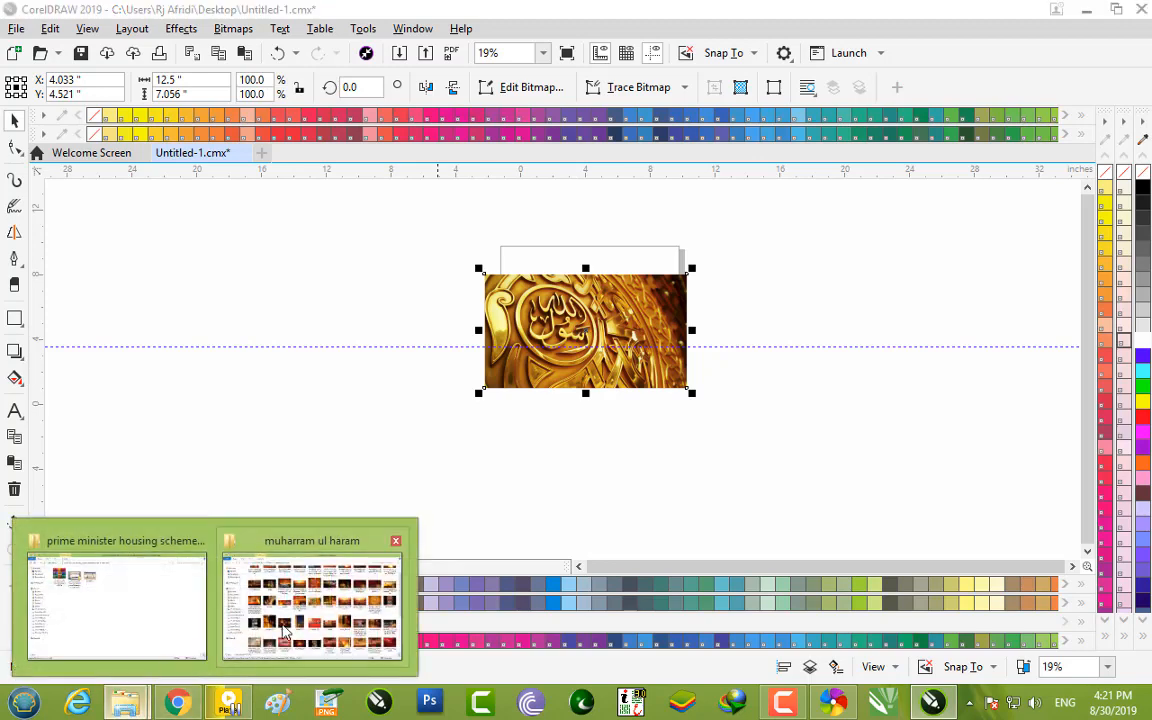
{"action": "left_click", "coordinate": [312, 595]}
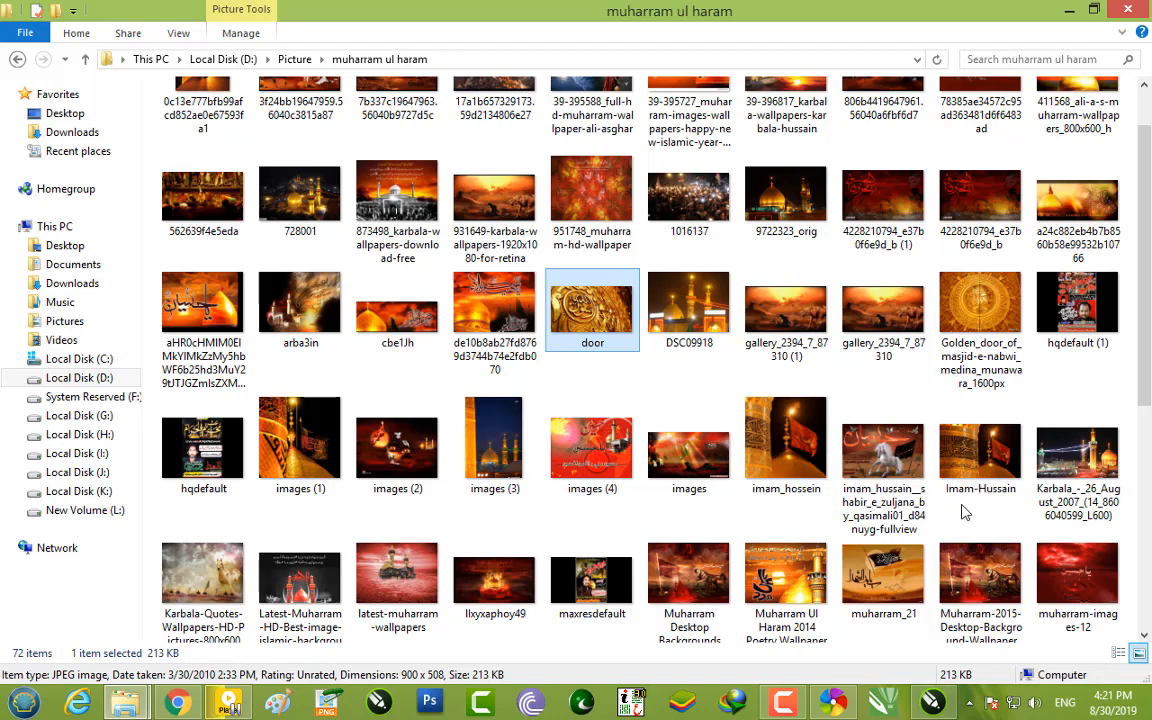
{"action": "scroll", "coordinate": [561, 388], "scroll_direction": "up", "scroll_amount": 1}
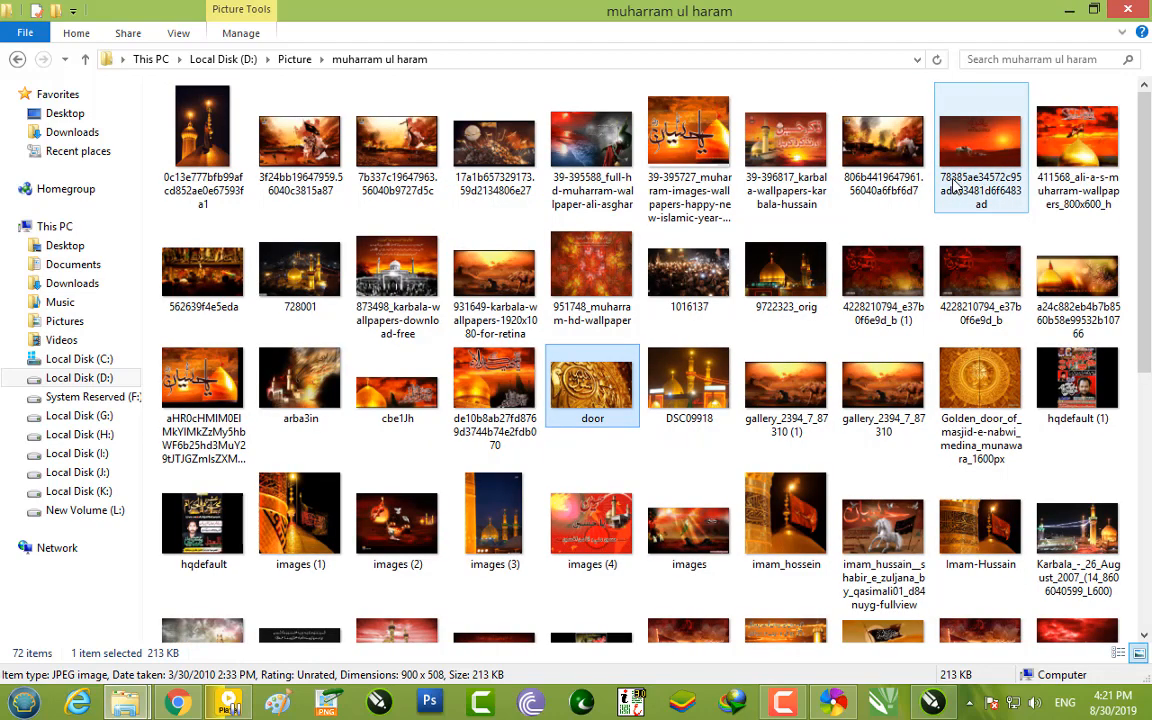
{"action": "left_click_drag", "start_coordinate": [878, 292], "coordinate": [503, 358]}
Place the gold door picture in front of the dark red picture at its upper-left corner, scaled to about 75%
{"action": "left_click_drag", "start_coordinate": [644, 296], "coordinate": [472, 252]}
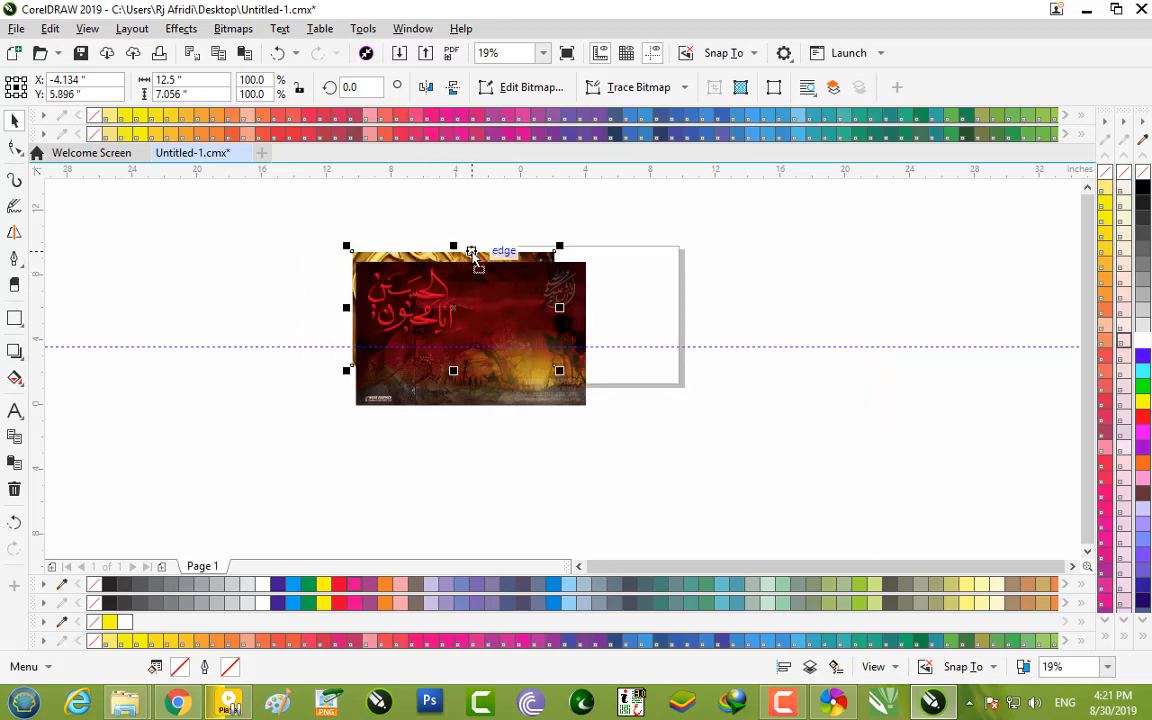
{"action": "key", "text": "ctrl+Home"}
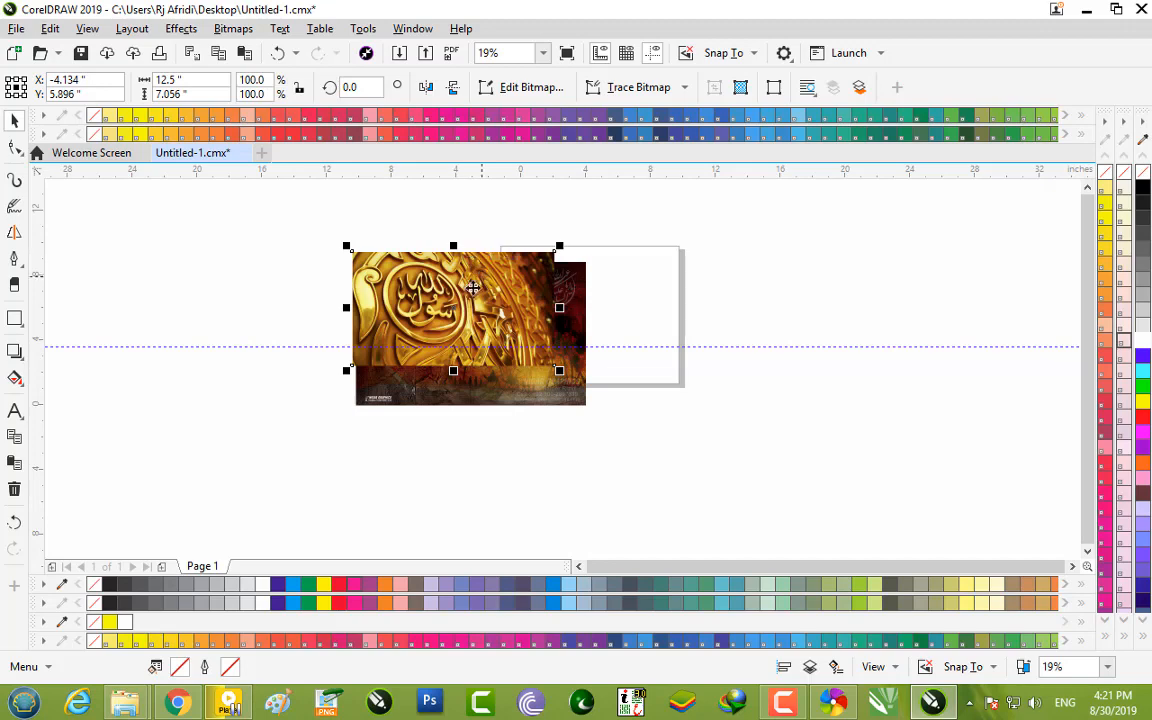
{"action": "scroll", "coordinate": [471, 288], "scroll_direction": "up", "scroll_amount": 2}
{"action": "left_click_drag", "start_coordinate": [642, 448], "coordinate": [542, 391]}
{"action": "mouse_move", "coordinate": [376, 335]}
{"action": "left_mouse_down"}
{"action": "mouse_move", "coordinate": [406, 343]}
{"action": "mouse_move", "coordinate": [391, 316]}
{"action": "left_mouse_up"}
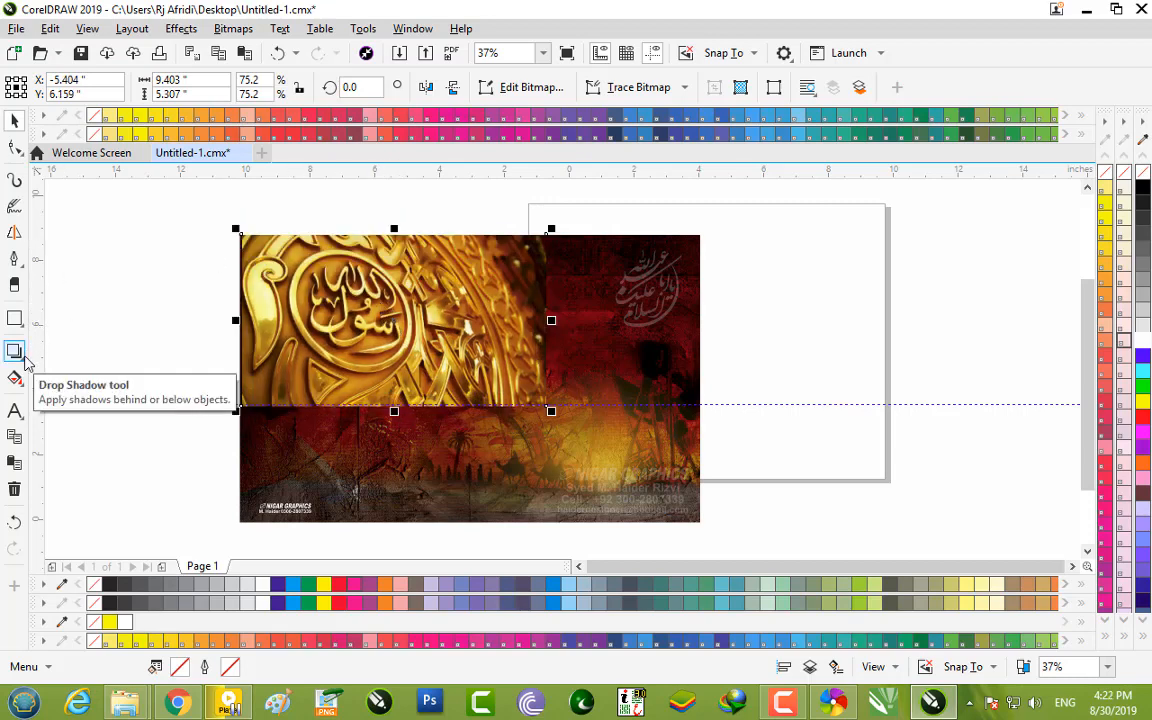
{"action": "key", "text": "ctrl+z"}
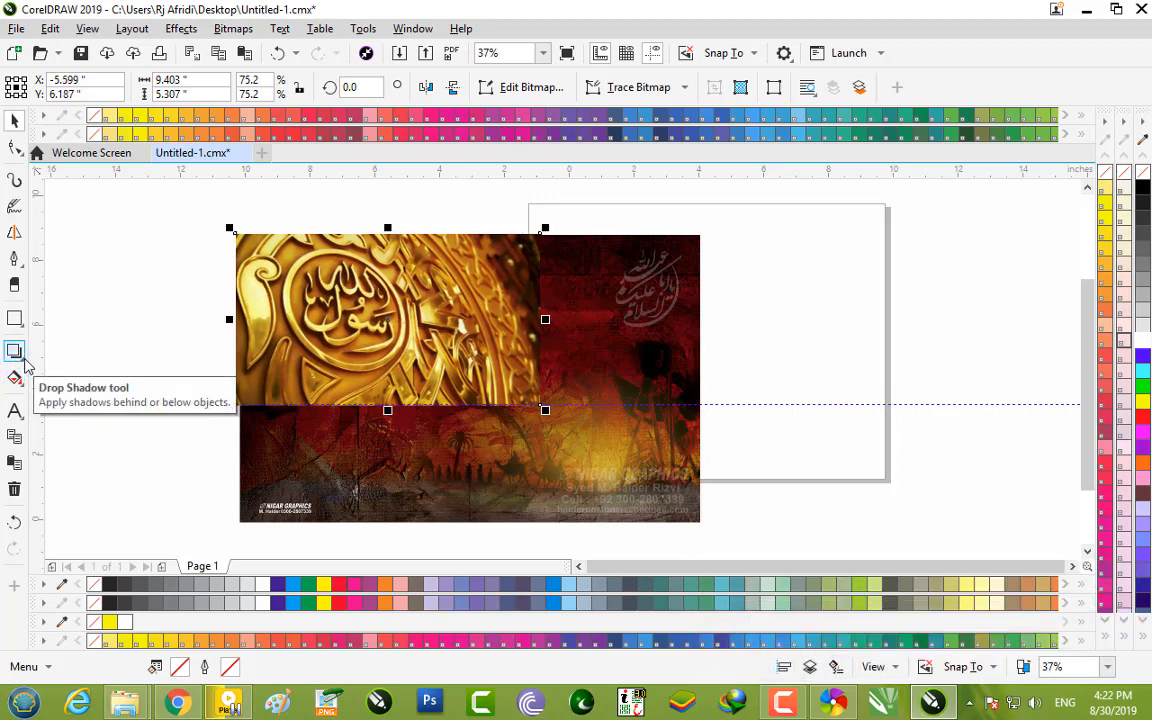
Fade the right side of the gold door picture into the red background with a linear transparency
{"action": "left_click", "coordinate": [14, 352]}
{"action": "left_click", "coordinate": [85, 352]}
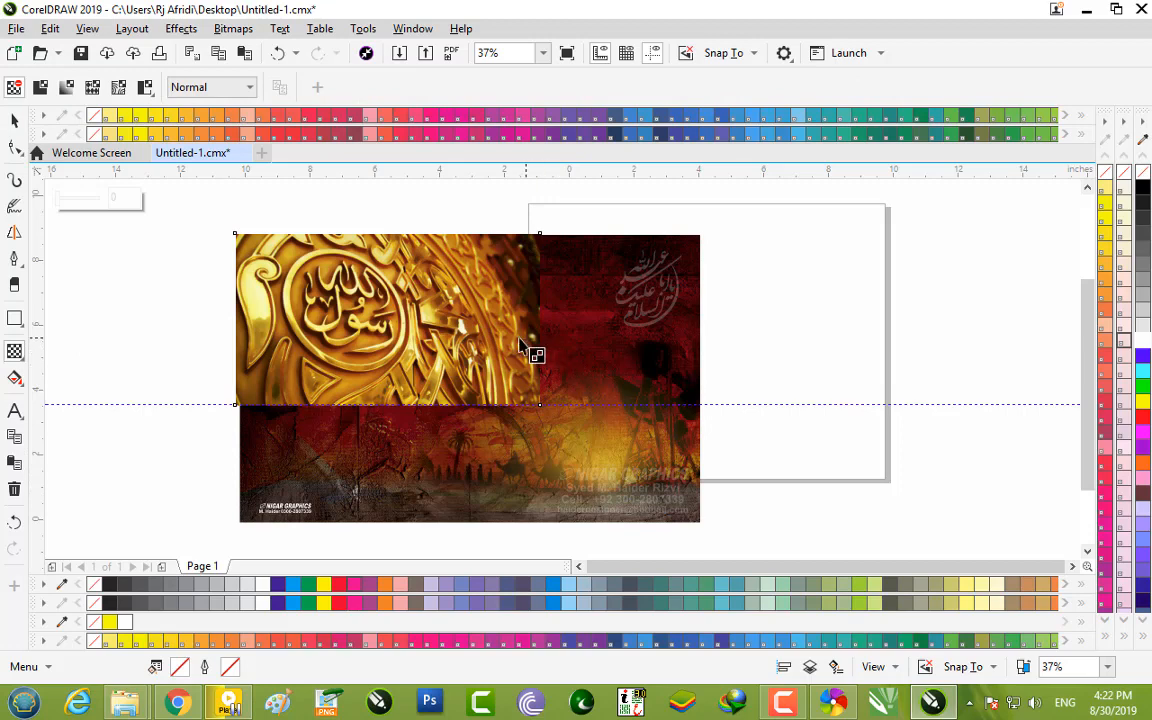
{"action": "left_click_drag", "start_coordinate": [519, 340], "coordinate": [421, 342]}
{"action": "scroll", "coordinate": [520, 337], "scroll_direction": "up", "scroll_amount": 3}
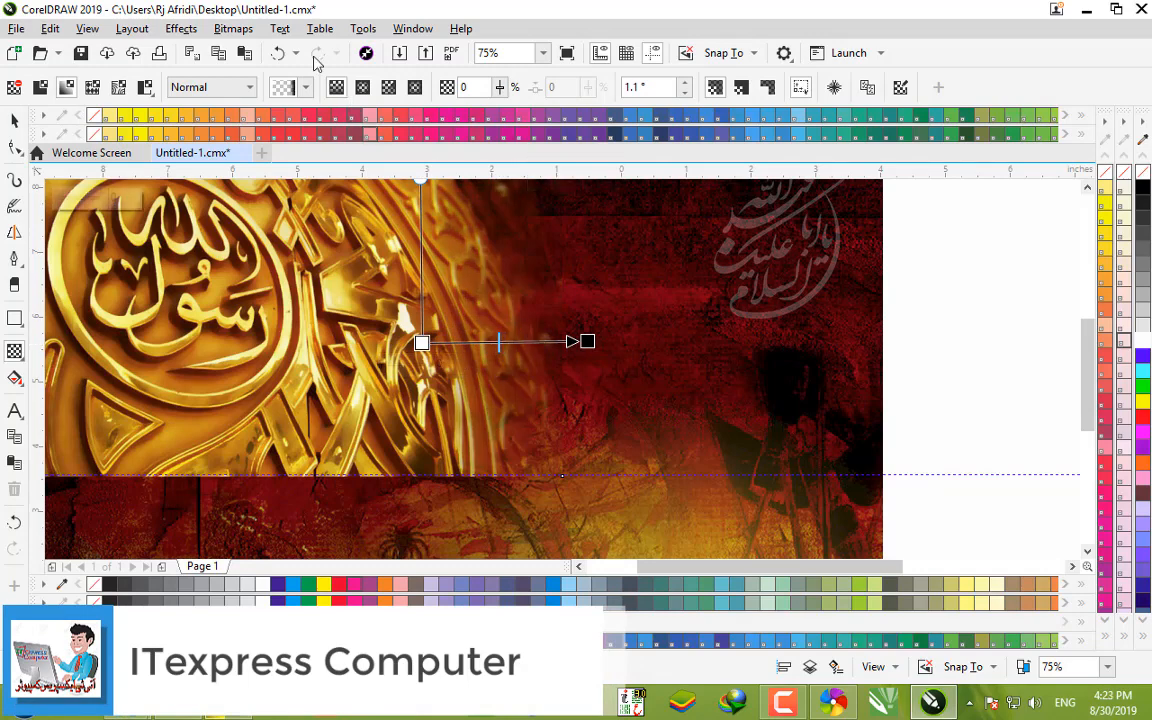
Convert the door picture with its faded right side to a bitmap
{"action": "left_click", "coordinate": [240, 32]}
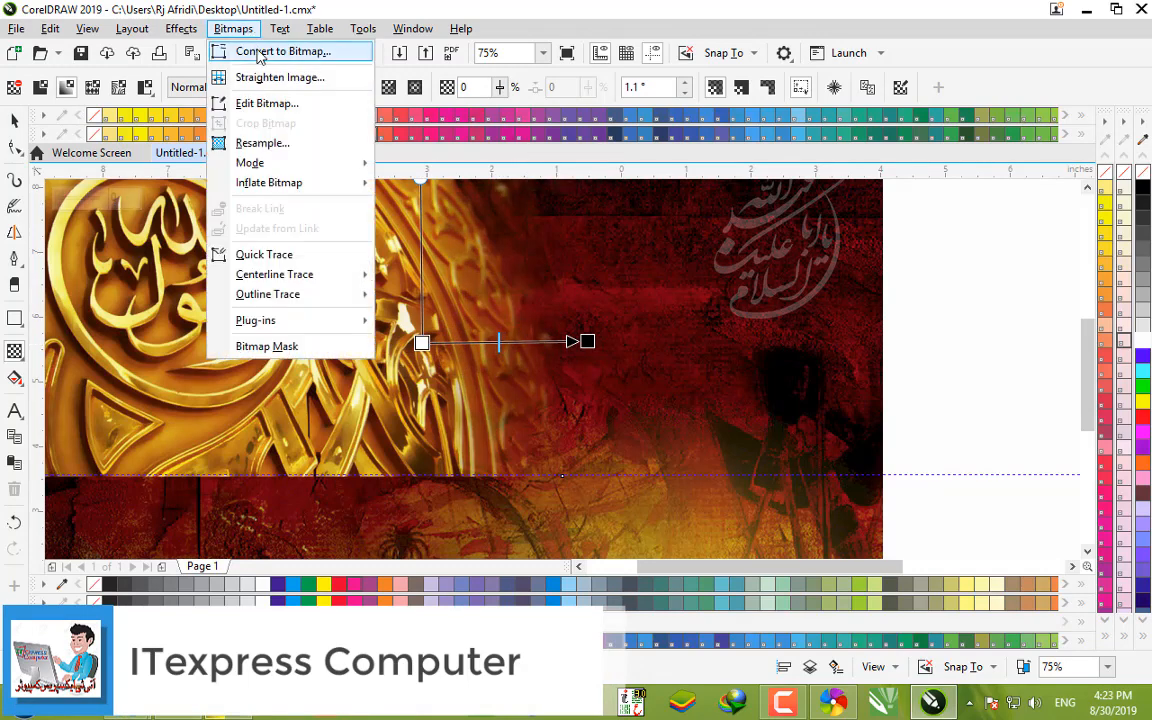
{"action": "left_click", "coordinate": [260, 52]}
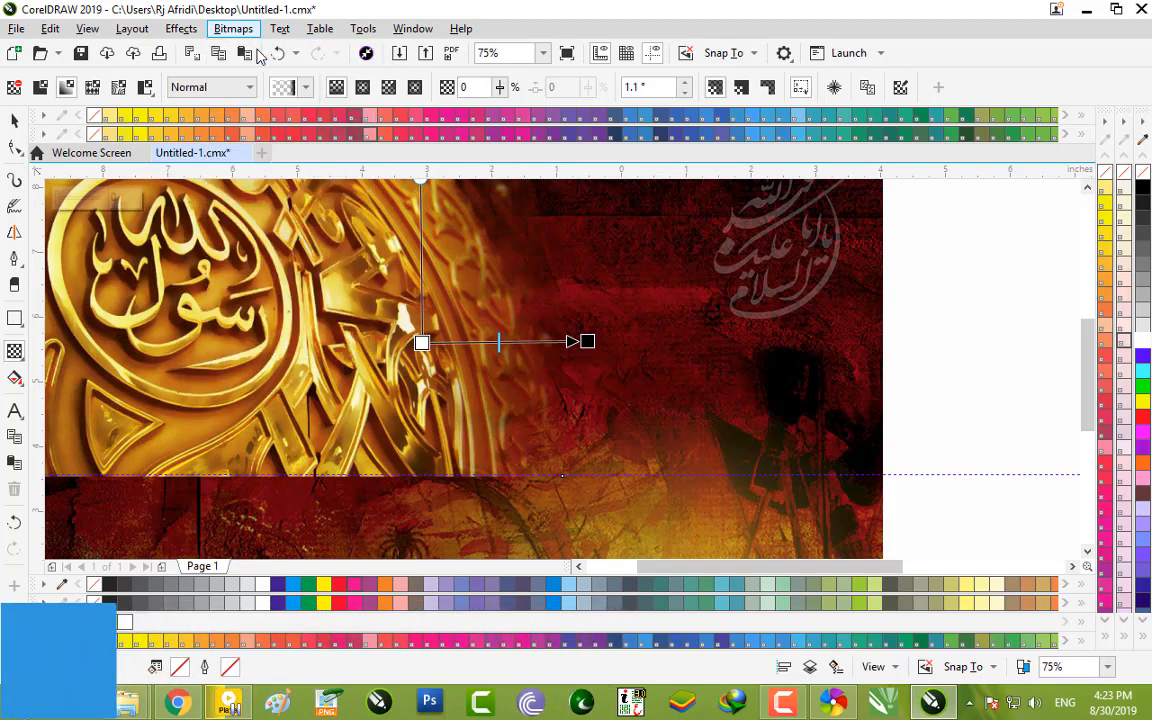
{"action": "left_click", "coordinate": [590, 449]}
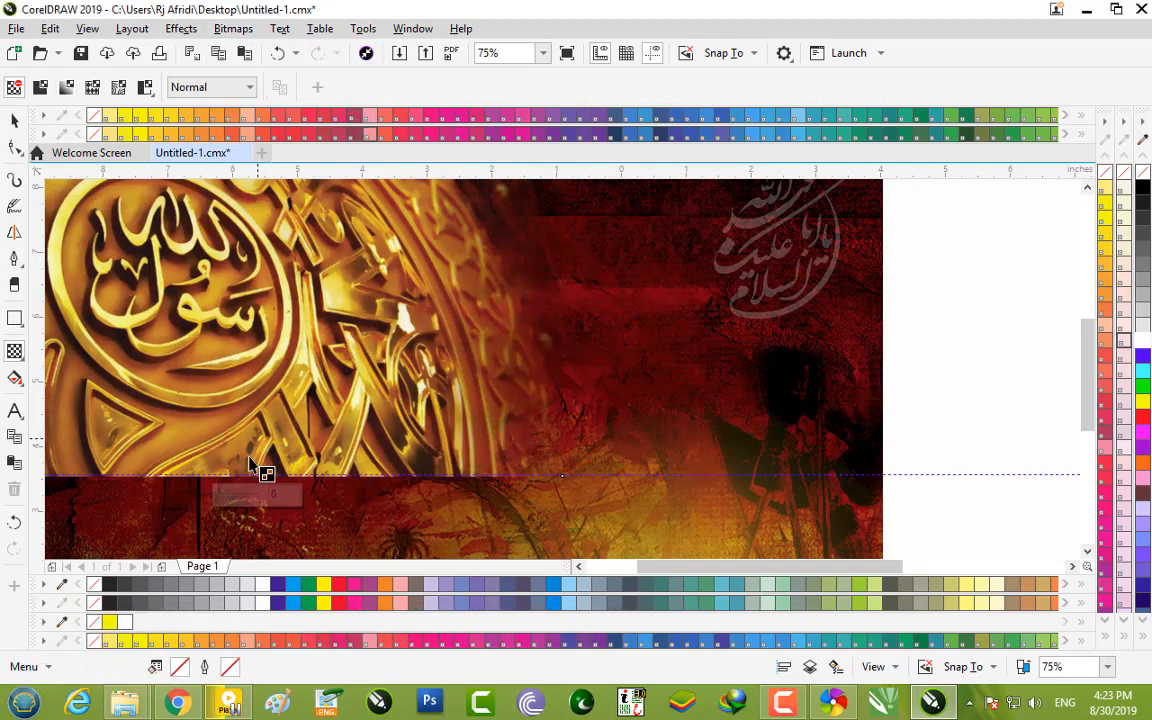
Fade the door picture's bottom edge with a vertical linear transparency that ends just above the picture's lower border
{"action": "left_click_drag", "start_coordinate": [250, 478], "coordinate": [250, 432]}
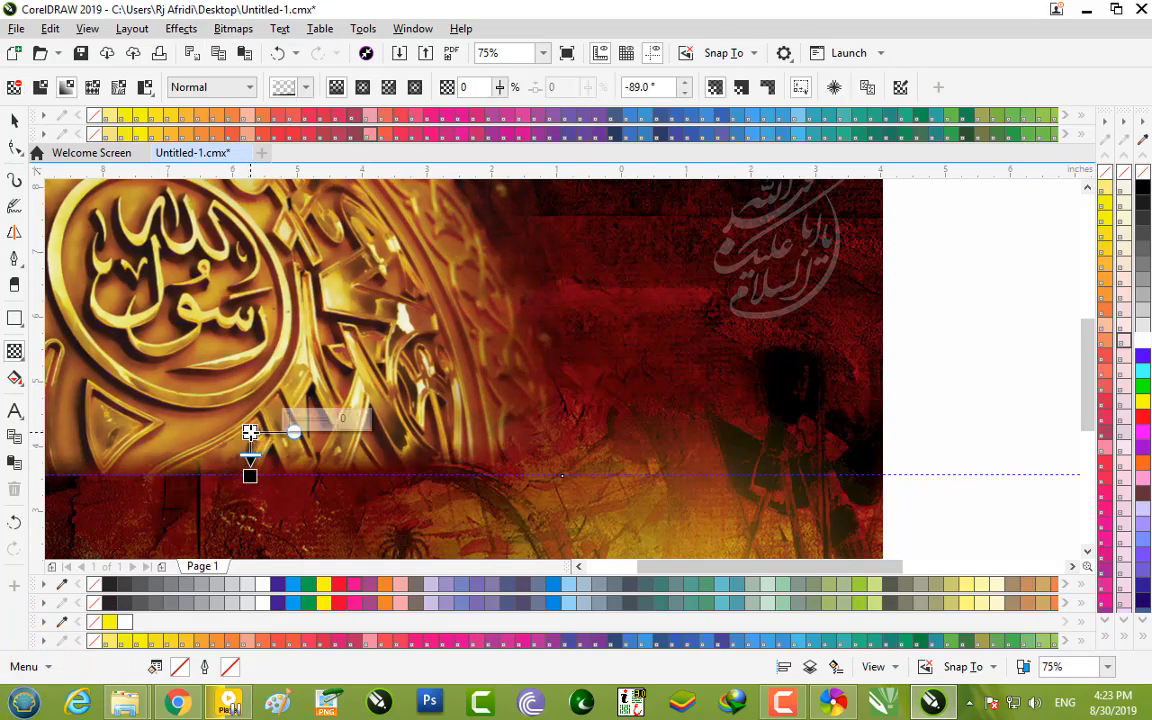
{"action": "scroll", "coordinate": [250, 468], "scroll_direction": "up", "scroll_amount": 2}
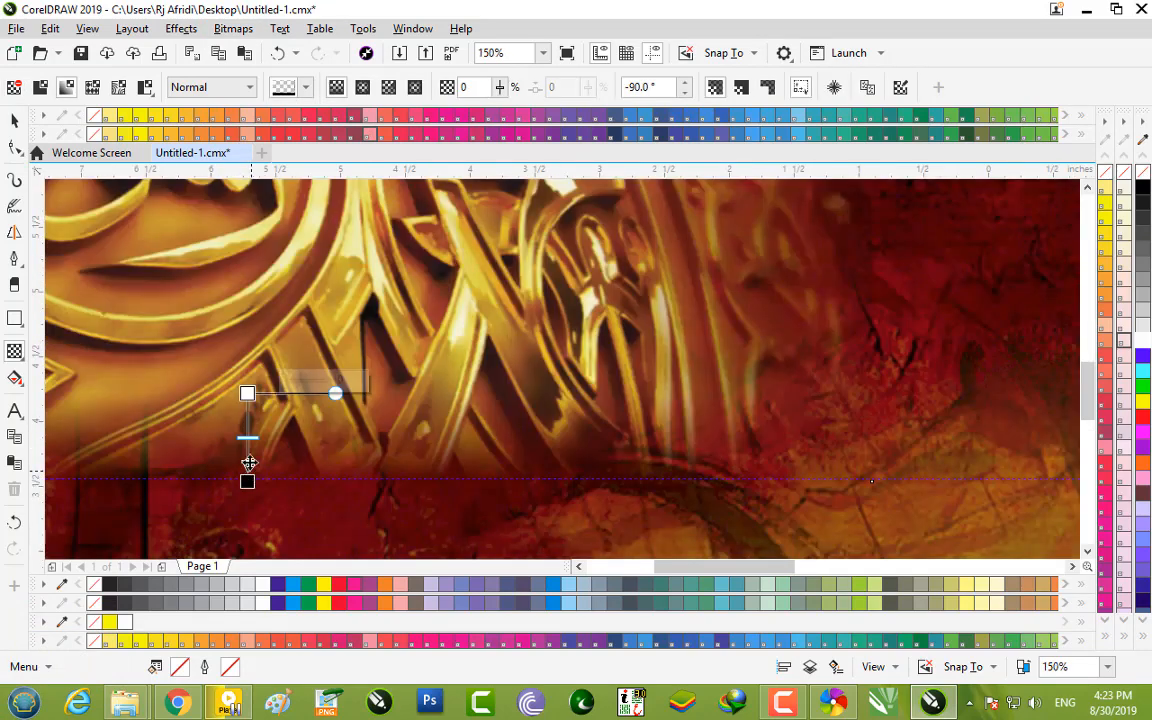
{"action": "left_click_drag", "start_coordinate": [248, 481], "coordinate": [247, 471]}
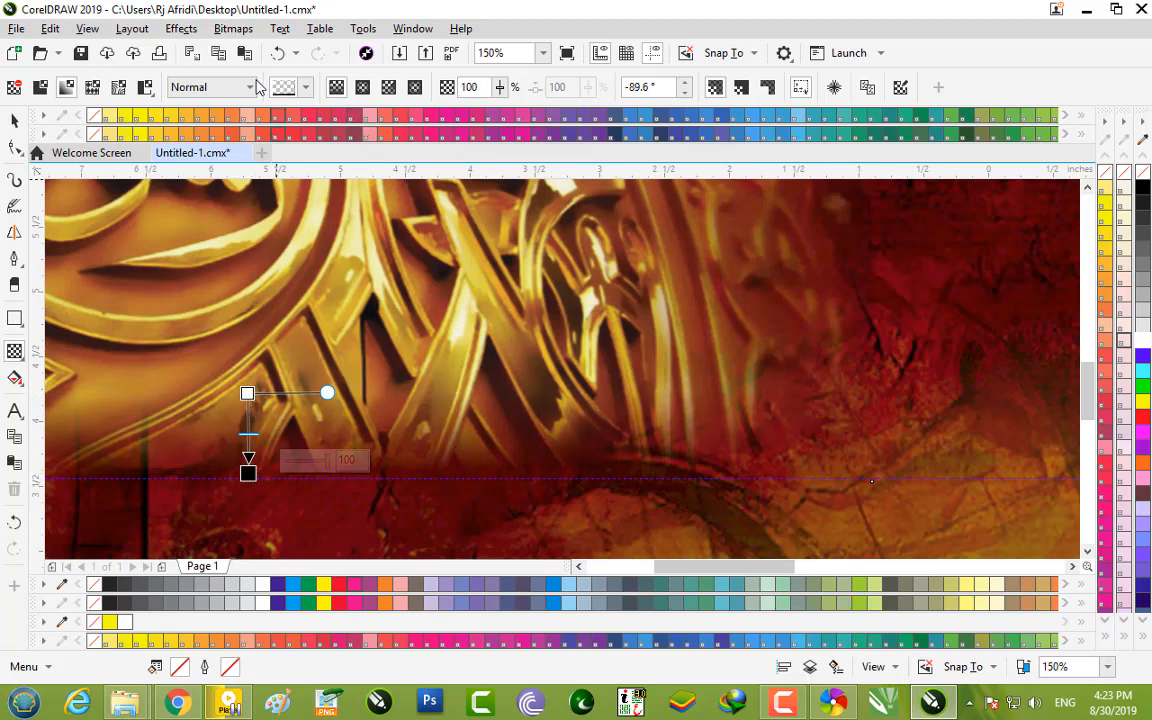
Convert the door picture with its faded bottom edge to a 300 dpi CMYK bitmap with anti-aliasing and transparent background
{"action": "left_click", "coordinate": [233, 29]}
{"action": "left_click", "coordinate": [288, 49]}
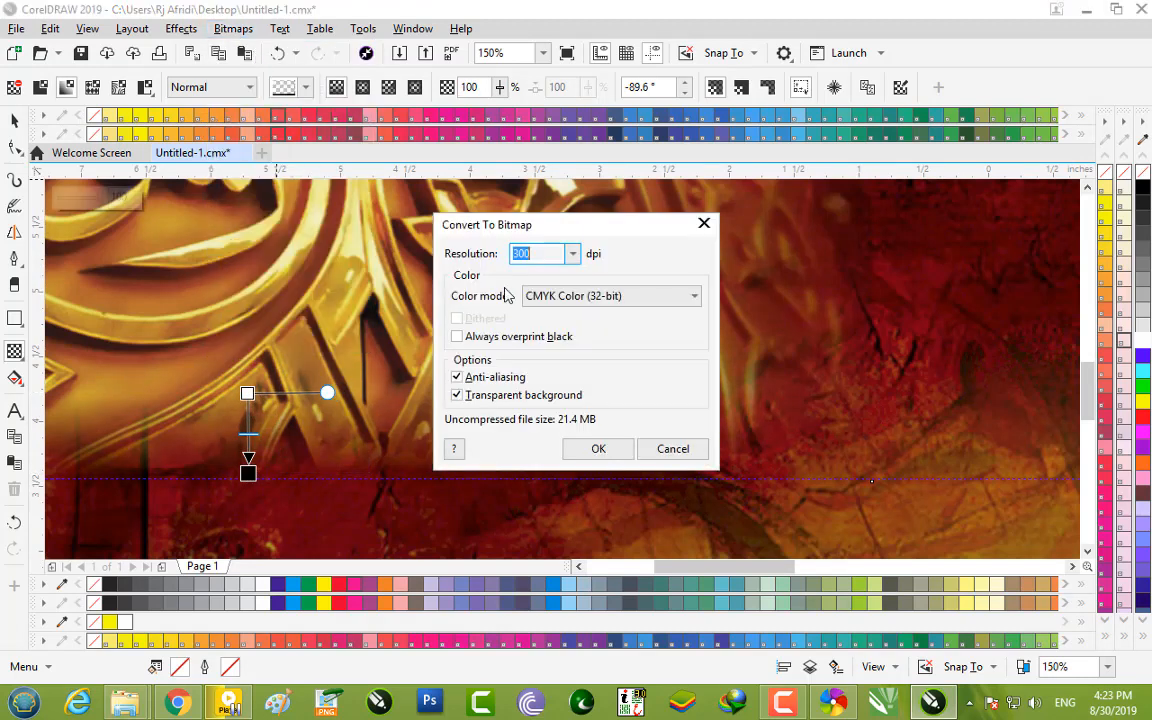
{"action": "left_click", "coordinate": [596, 449]}
{"action": "scroll", "coordinate": [585, 455], "scroll_direction": "down", "scroll_amount": 1}
{"action": "scroll", "coordinate": [540, 404], "scroll_direction": "down", "scroll_amount": 1}
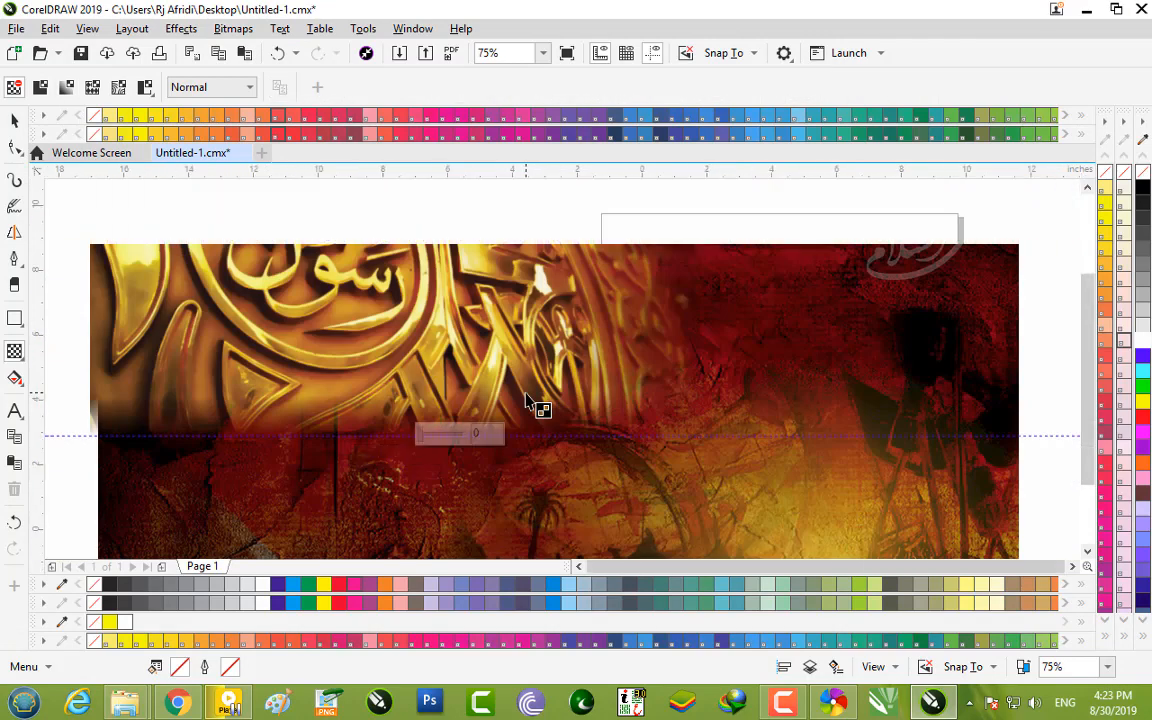
{"action": "scroll", "coordinate": [527, 398], "scroll_direction": "down", "scroll_amount": 1}
{"action": "scroll", "coordinate": [455, 228], "scroll_direction": "up", "scroll_amount": 1}
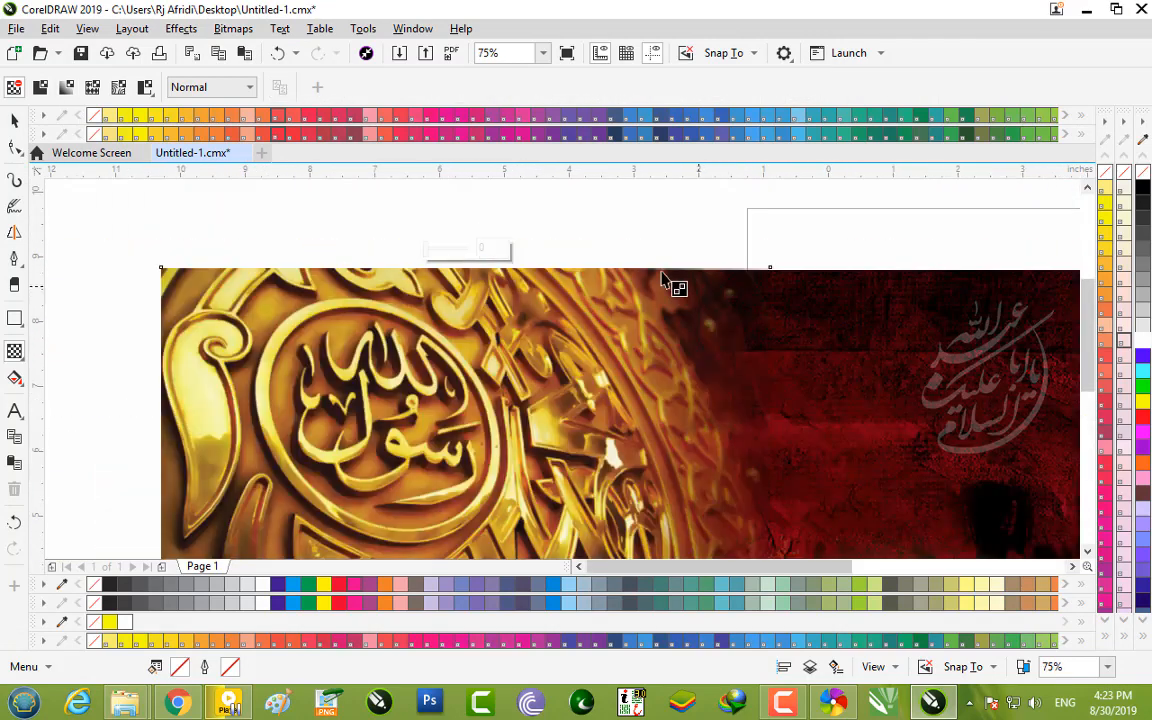
{"action": "scroll", "coordinate": [363, 278], "scroll_direction": "down", "scroll_amount": 1}
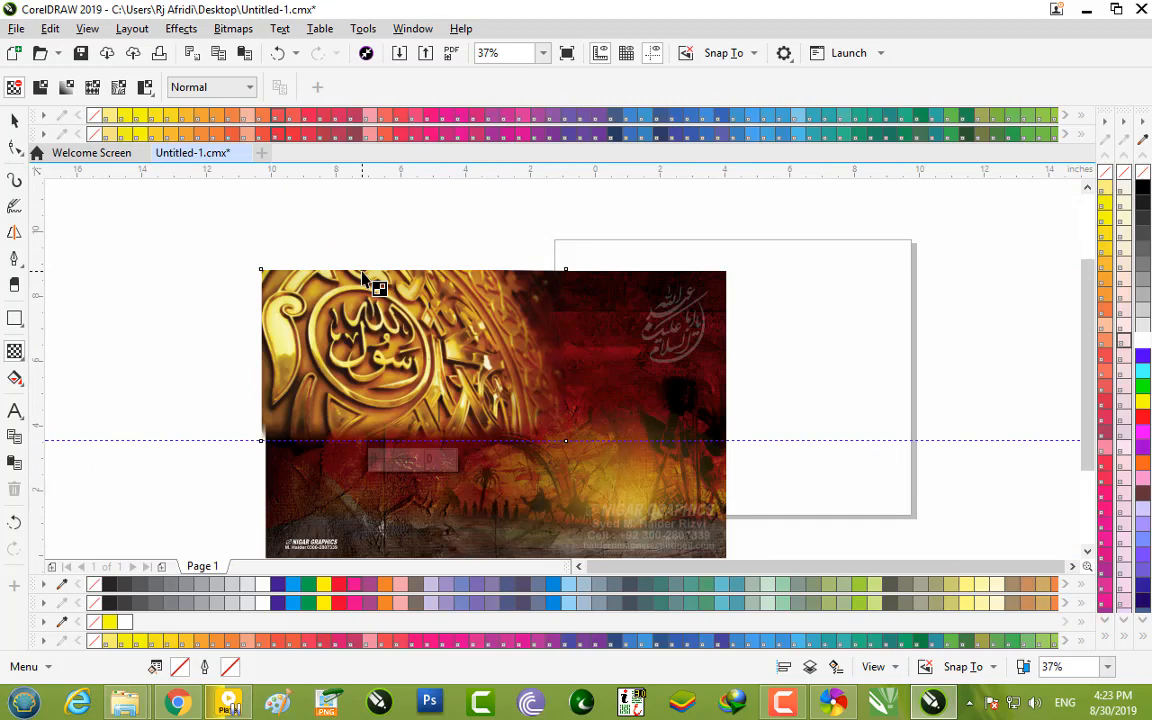
{"action": "left_click", "coordinate": [14, 124]}
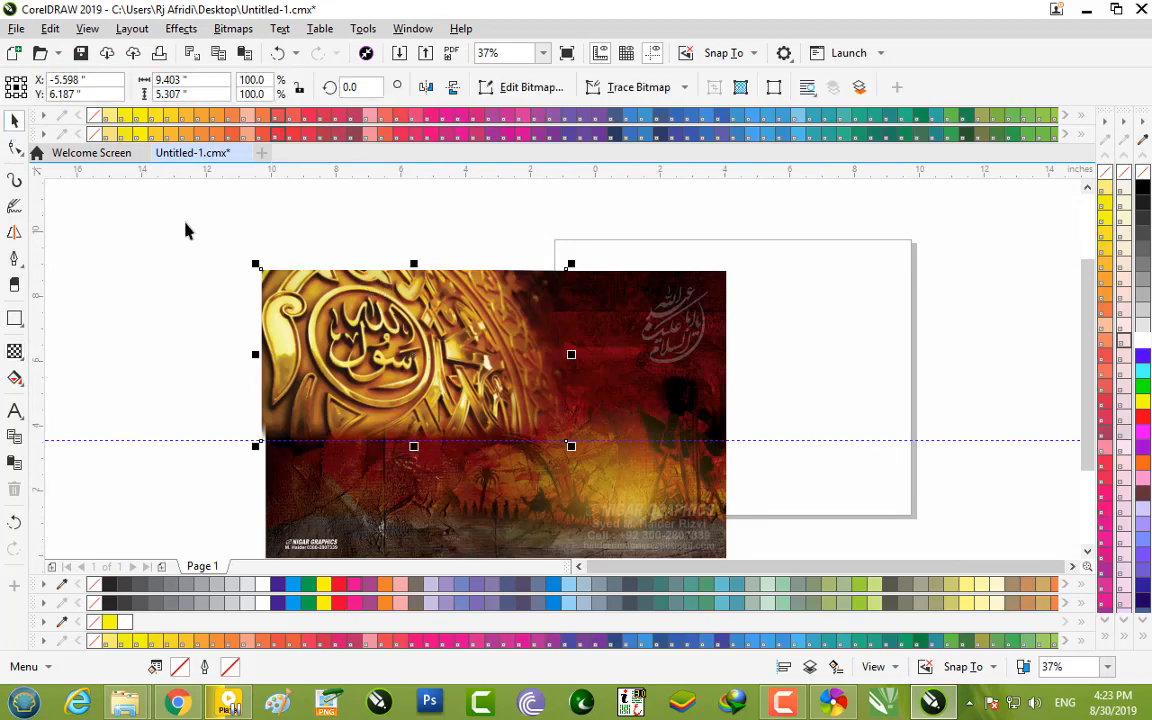
Try to PowerClip the faded door picture directly inside the red background picture
{"action": "right_click", "coordinate": [430, 350]}
{"action": "left_click", "coordinate": [437, 170]}
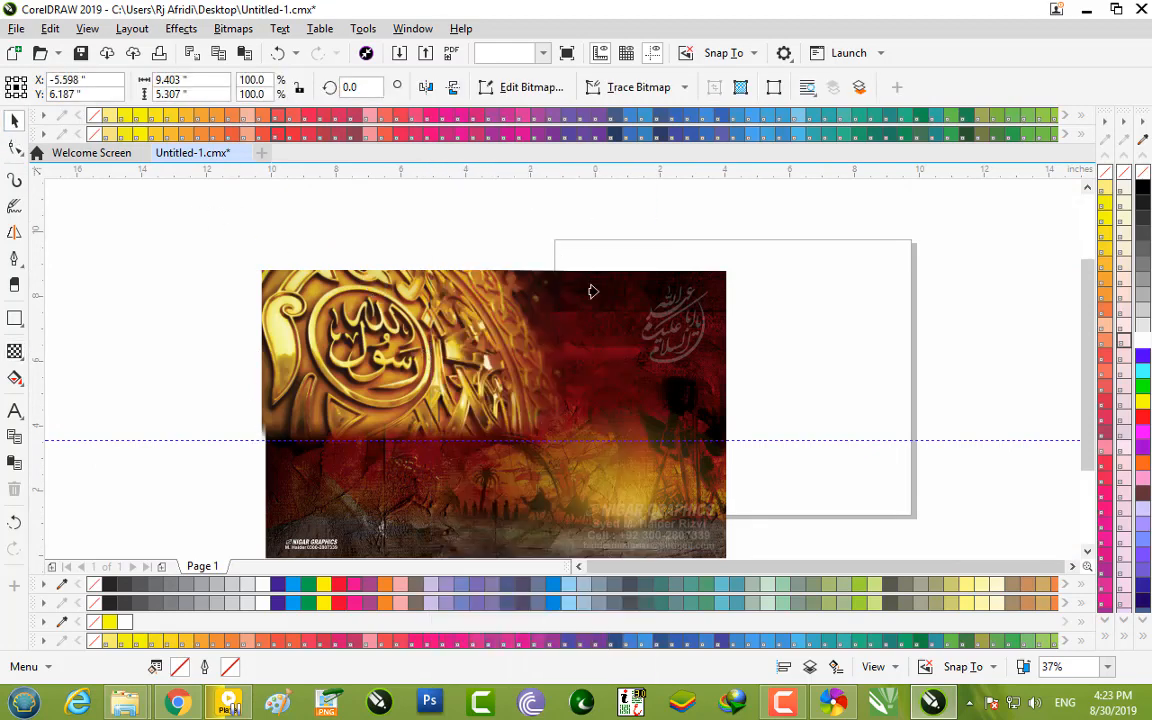
{"action": "left_click", "coordinate": [600, 302]}
{"action": "left_click", "coordinate": [637, 406]}
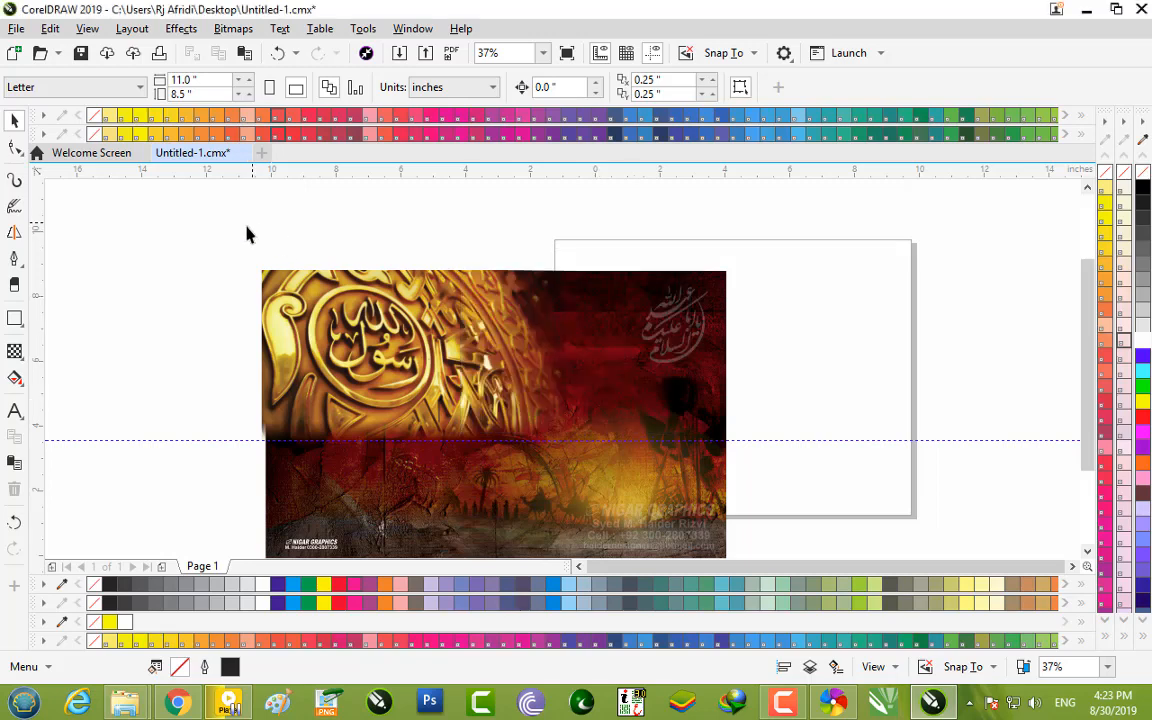
Draw a rectangle about 14.35 × 8.92 in over the combined door and red background pictures
{"action": "left_click", "coordinate": [16, 318]}
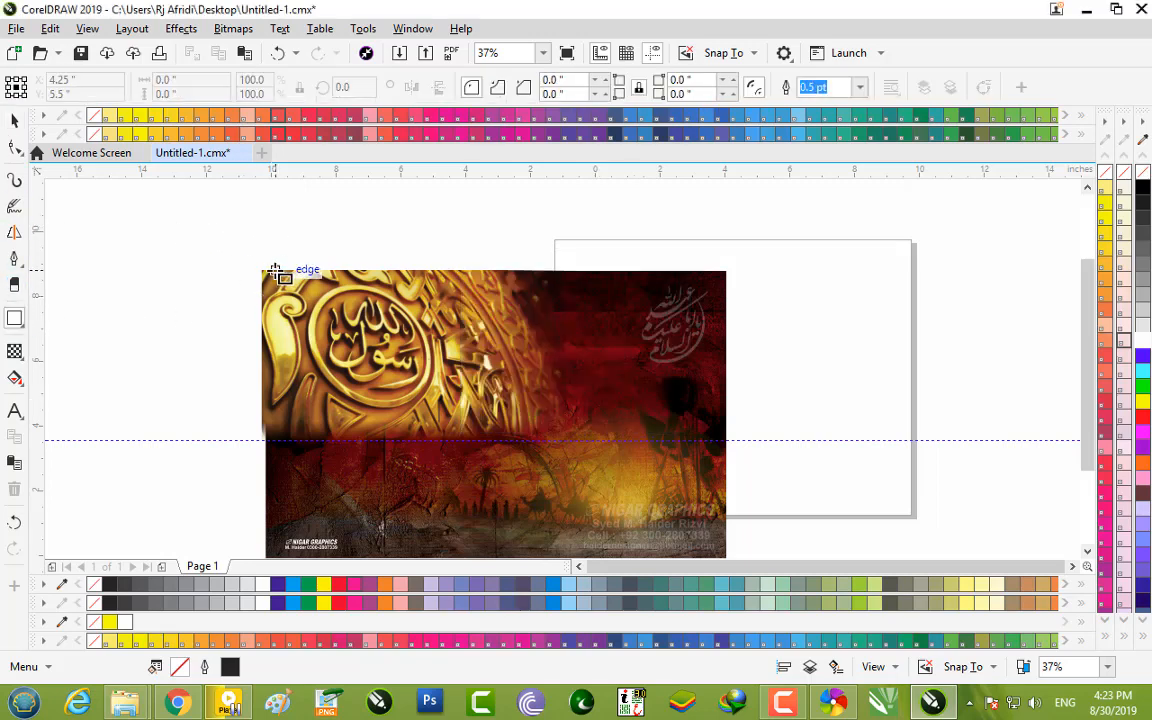
{"action": "left_click_drag", "start_coordinate": [260, 272], "coordinate": [734, 516]}
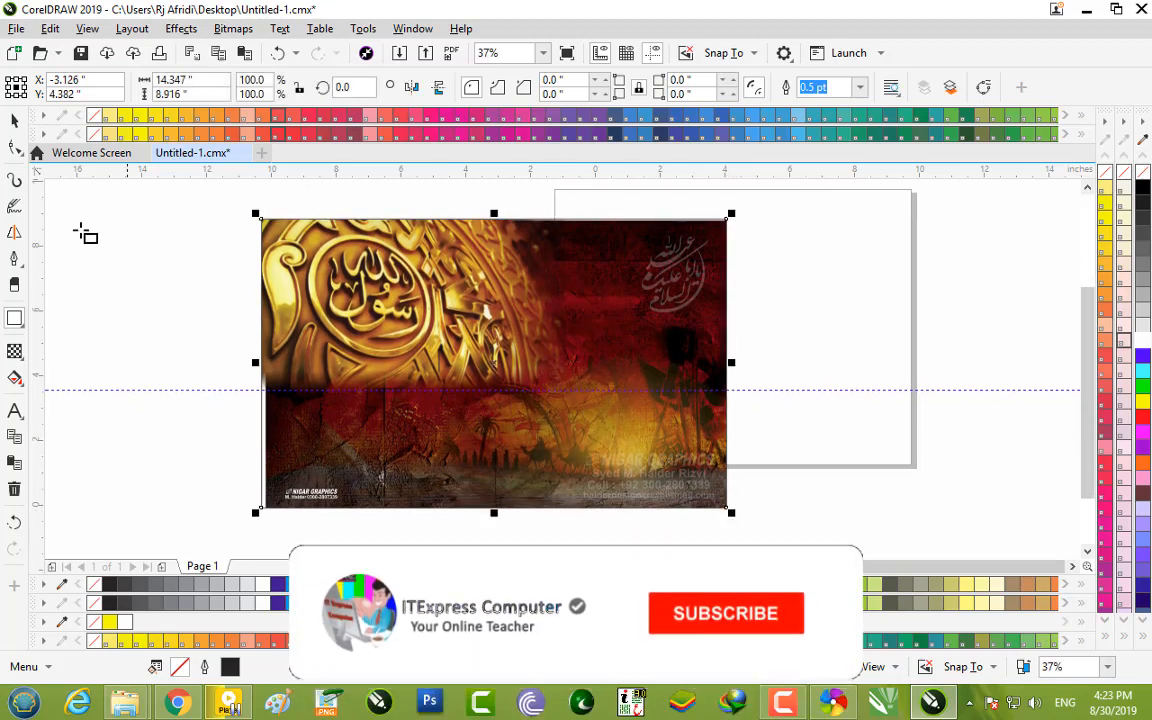
{"action": "left_click", "coordinate": [14, 120]}
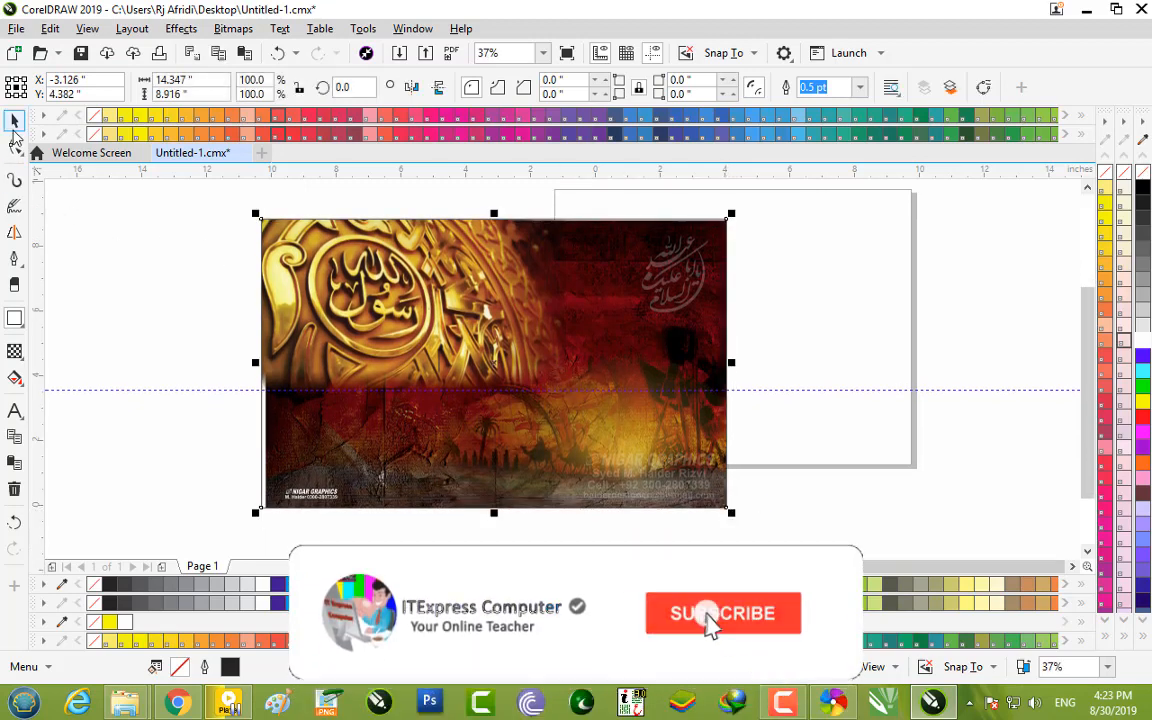
PowerClip the door picture inside the rectangle drawn over the background
{"action": "left_click", "coordinate": [177, 292]}
{"action": "left_click", "coordinate": [340, 288]}
{"action": "left_click_drag", "start_coordinate": [190, 210], "coordinate": [665, 474]}
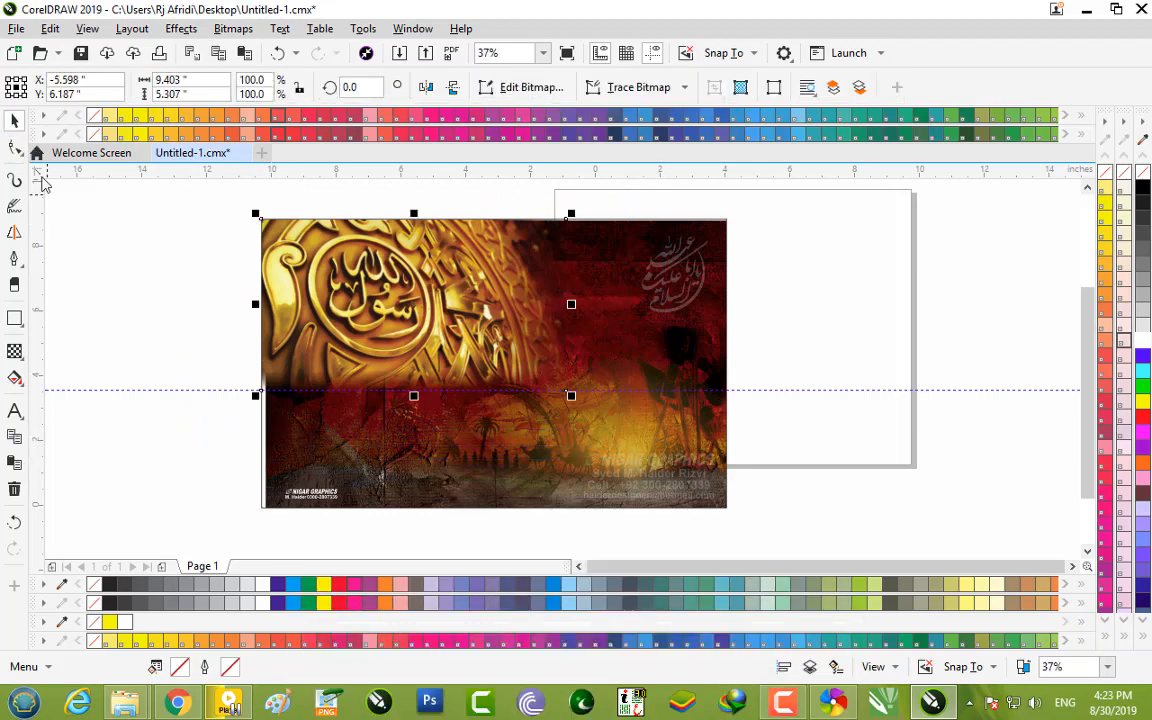
{"action": "right_click", "coordinate": [413, 303]}
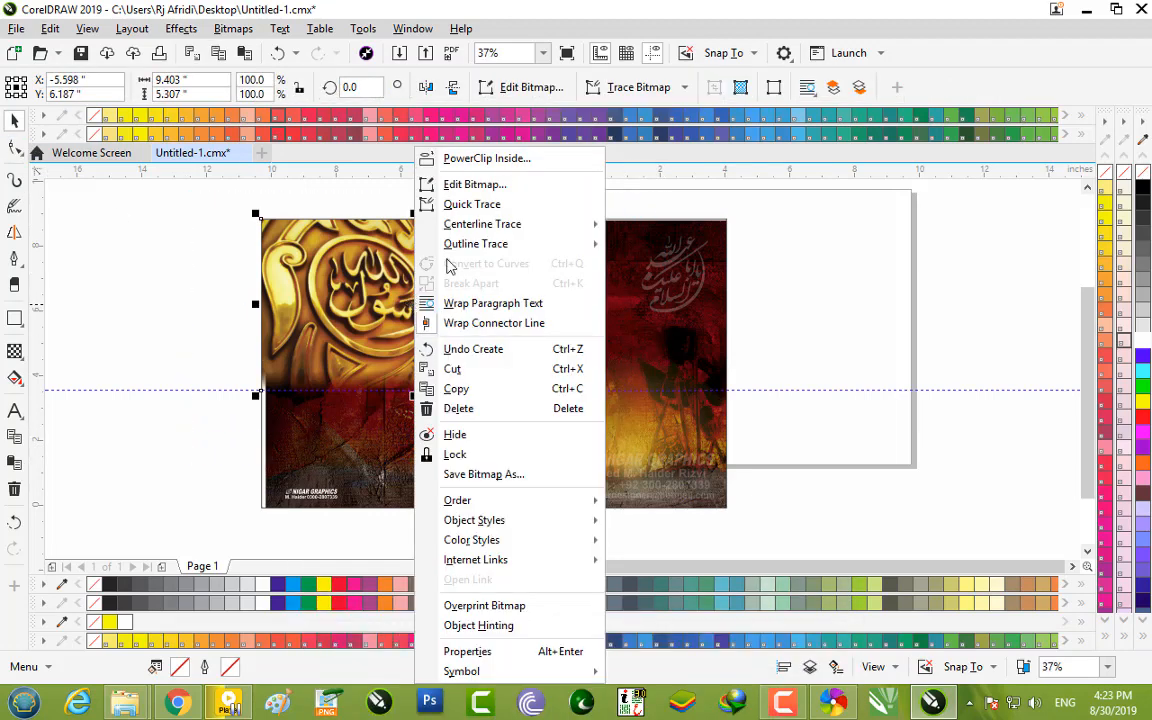
{"action": "left_click", "coordinate": [445, 150]}
{"action": "left_click", "coordinate": [594, 252]}
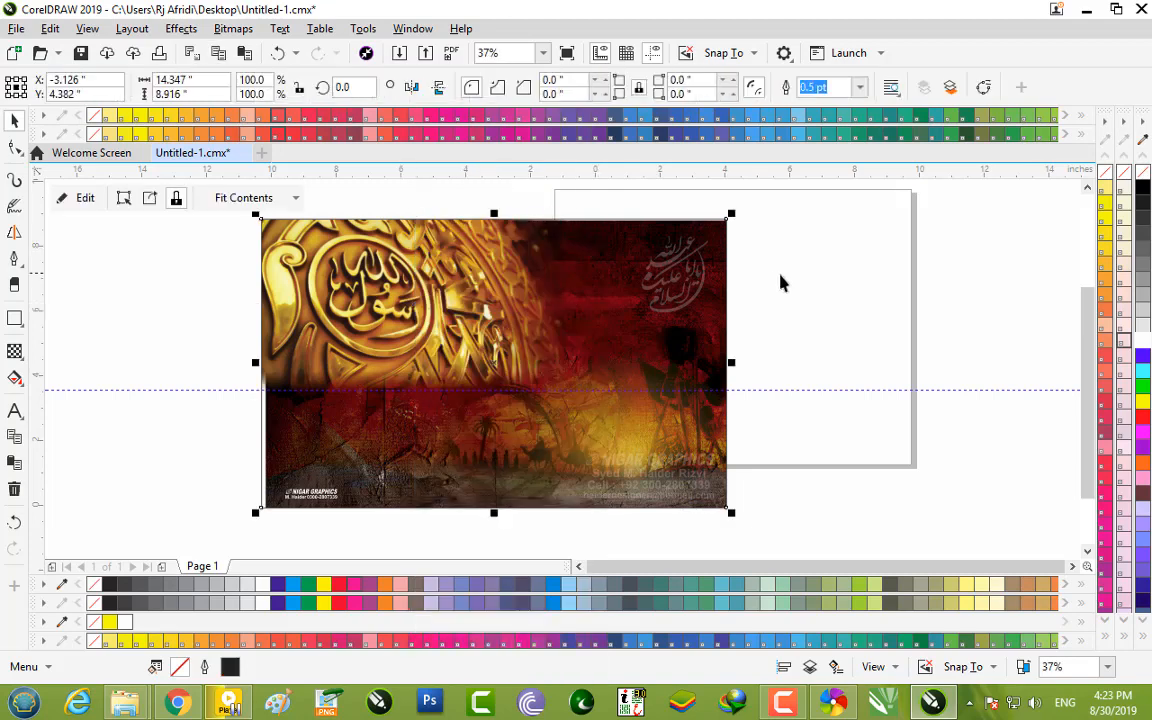
Lower the PowerClip frame's top edge onto the red background's top edge, making the frame about 8.89 in high
{"action": "left_click", "coordinate": [781, 276]}
{"action": "scroll", "coordinate": [663, 213], "scroll_direction": "up", "scroll_amount": 2}
{"action": "scroll", "coordinate": [657, 219], "scroll_direction": "down", "scroll_amount": 1}
{"action": "left_click", "coordinate": [645, 262]}
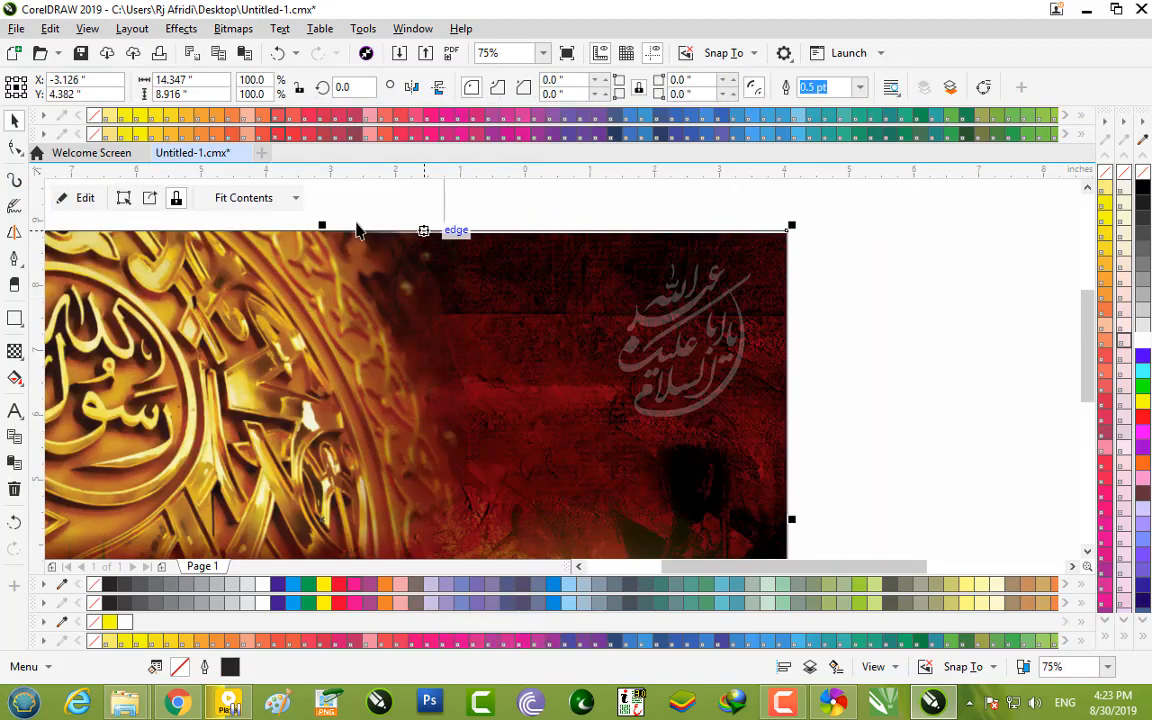
{"action": "scroll", "coordinate": [354, 274], "scroll_direction": "up", "scroll_amount": 2}
{"action": "left_click_drag", "start_coordinate": [354, 274], "coordinate": [353, 290]}
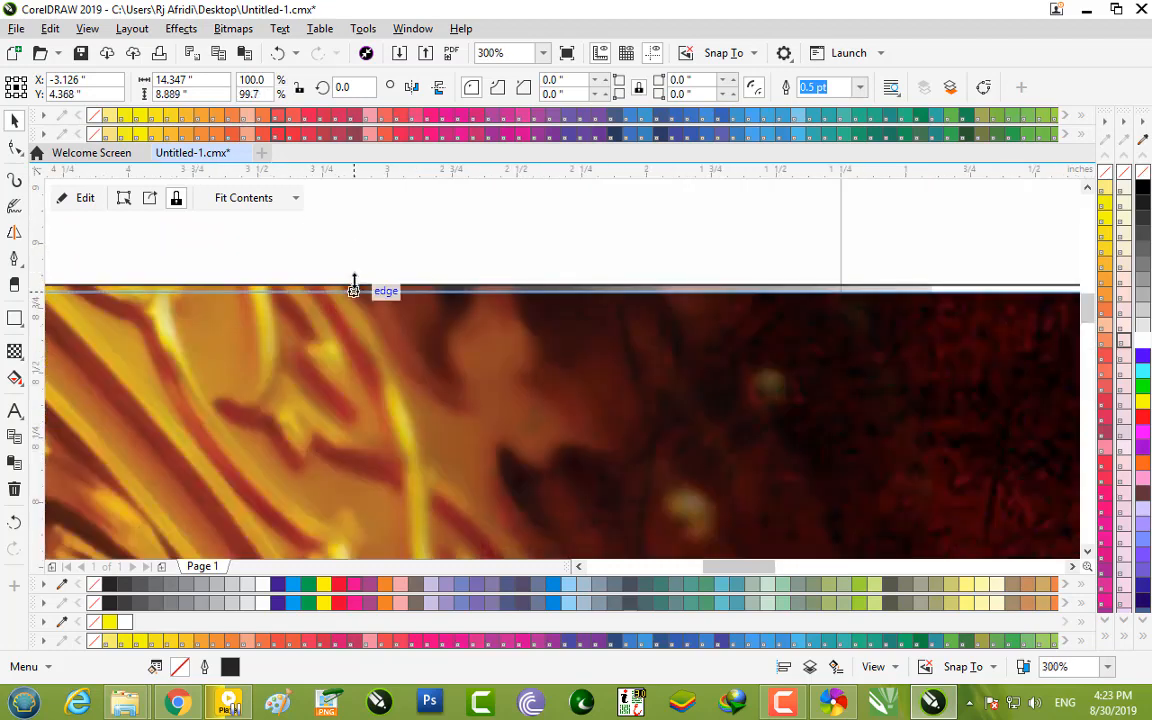
{"action": "scroll", "coordinate": [353, 282], "scroll_direction": "down", "scroll_amount": 3}
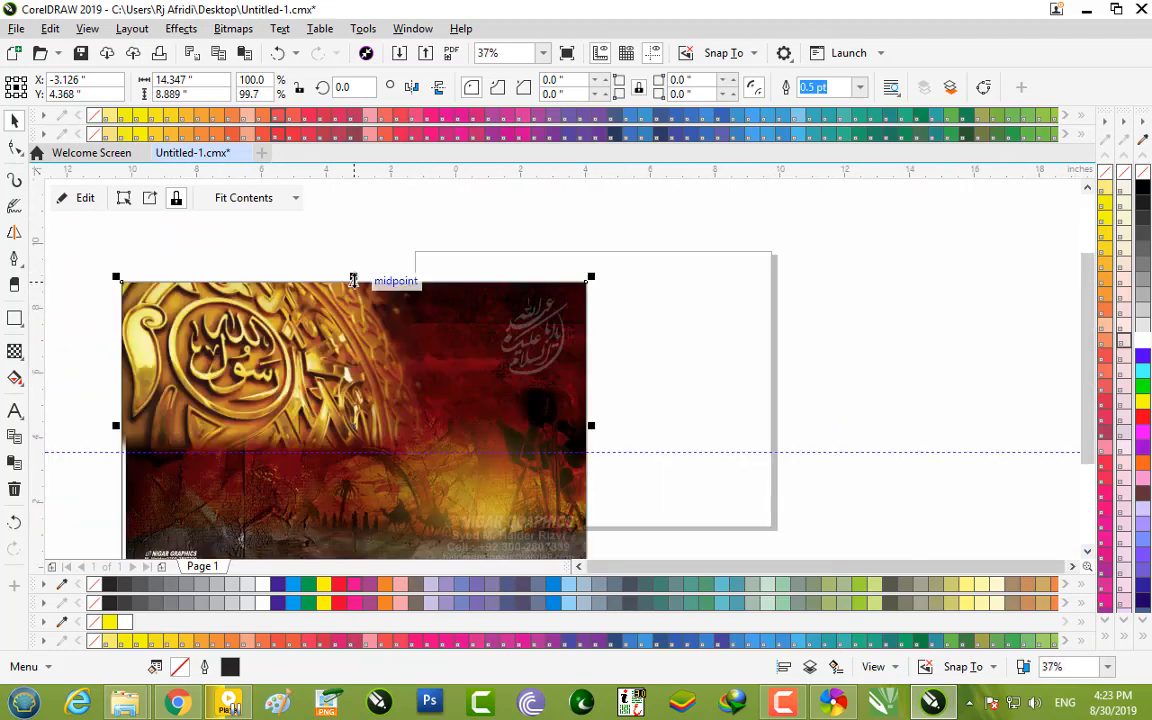
{"action": "left_click", "coordinate": [668, 373]}
Move the PowerClip frame's left edge inward to align it with the red background's left edge
{"action": "scroll", "coordinate": [668, 373], "scroll_direction": "down", "scroll_amount": 1}
{"action": "scroll", "coordinate": [387, 360], "scroll_direction": "up", "scroll_amount": 2}
{"action": "scroll", "coordinate": [387, 360], "scroll_direction": "down", "scroll_amount": 1}
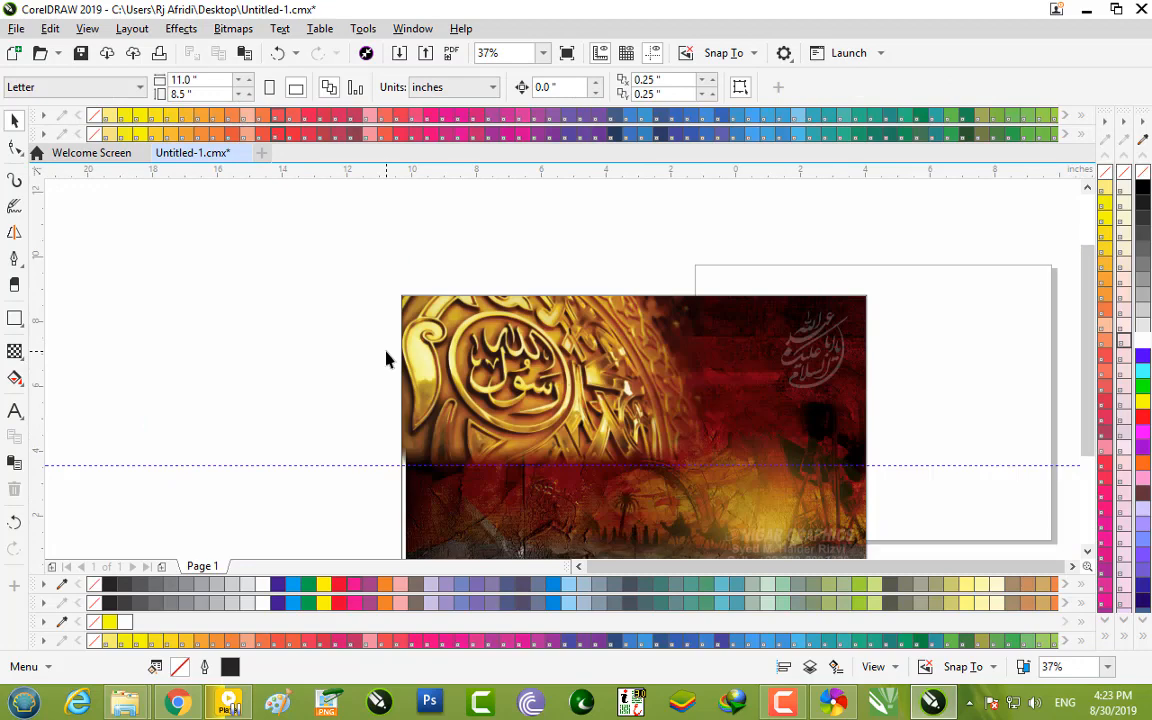
{"action": "scroll", "coordinate": [387, 360], "scroll_direction": "down", "scroll_amount": 1}
{"action": "scroll", "coordinate": [405, 406], "scroll_direction": "up", "scroll_amount": 1}
{"action": "left_click", "coordinate": [440, 452]}
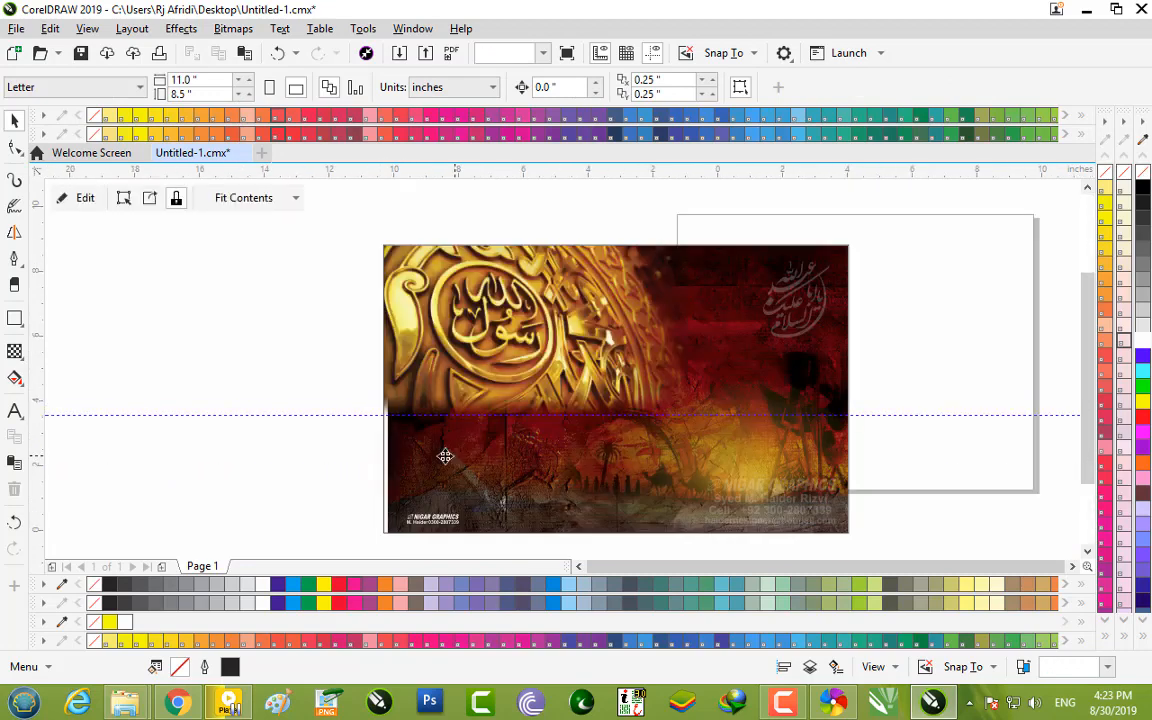
{"action": "scroll", "coordinate": [376, 447], "scroll_direction": "up", "scroll_amount": 1}
{"action": "left_click_drag", "start_coordinate": [383, 337], "coordinate": [395, 336]}
{"action": "scroll", "coordinate": [395, 336], "scroll_direction": "down", "scroll_amount": 1}
{"action": "left_click", "coordinate": [785, 312]}
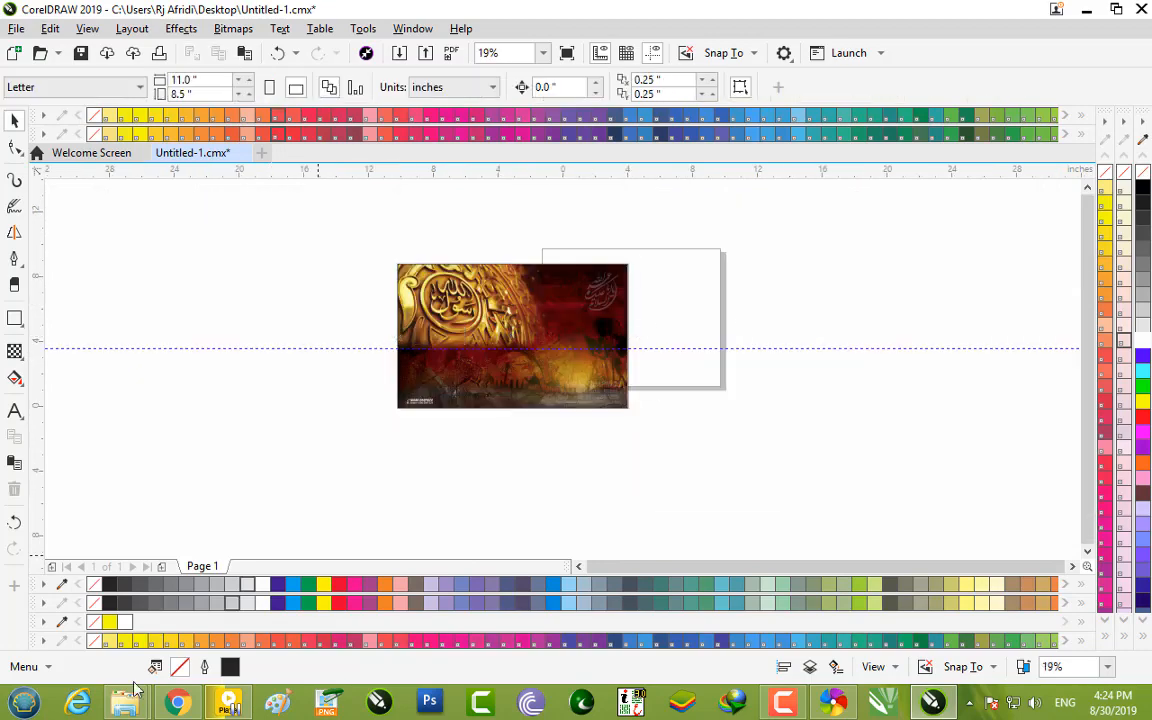
Switch to File Explorer and preview the pictures 3f24bb19647959.56040c3815a87 and ya-hussain-600-jpeg in the muharram ul haram folder
{"action": "mouse_move", "coordinate": [130, 703]}
{"action": "left_click", "coordinate": [232, 545]}
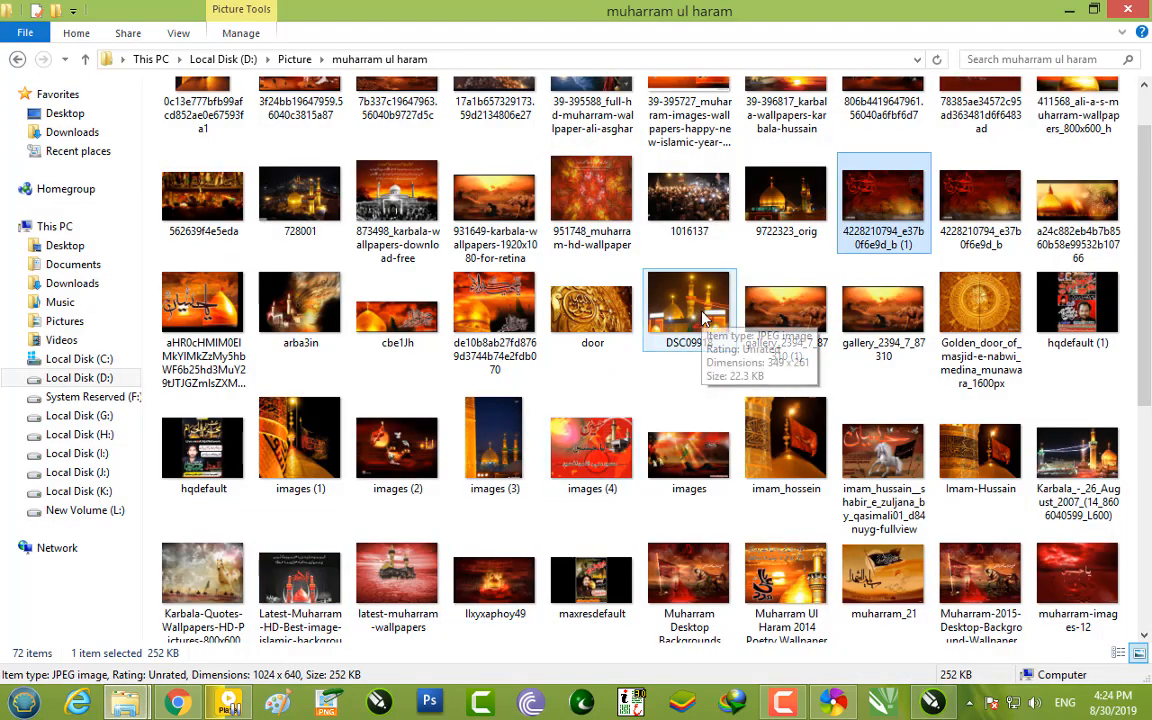
{"action": "scroll", "coordinate": [703, 318], "scroll_direction": "up", "scroll_amount": 1}
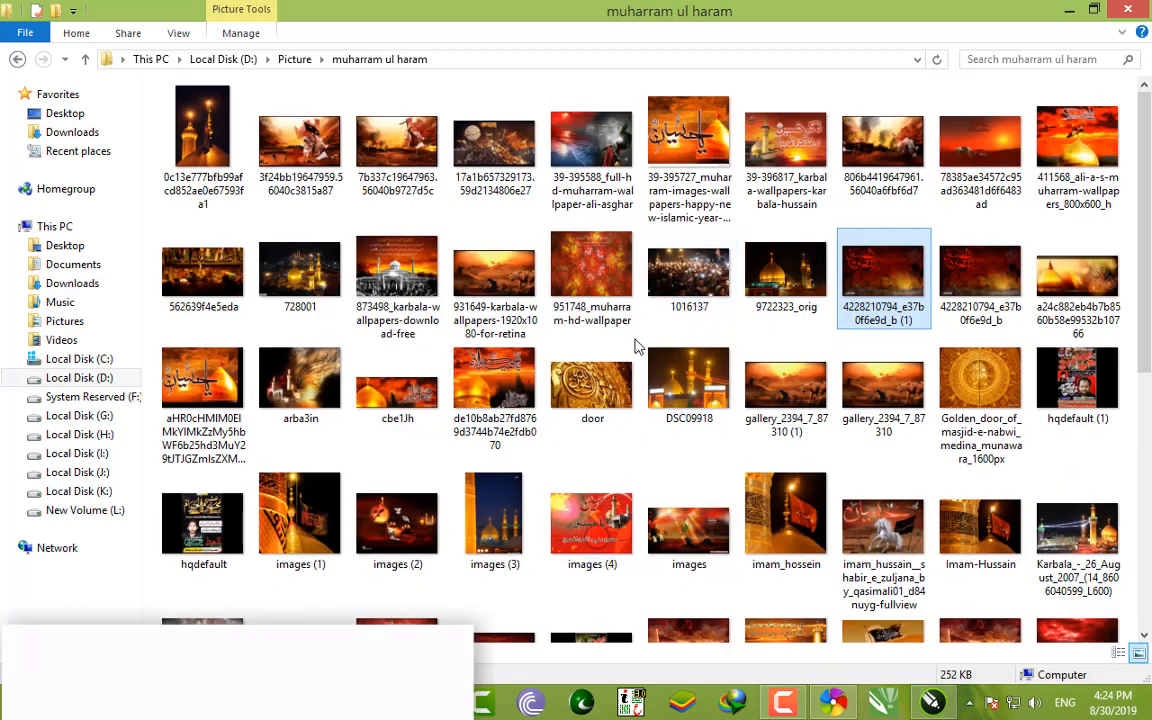
{"action": "left_click_drag", "start_coordinate": [200, 140], "coordinate": [258, 215]}
{"action": "left_click", "coordinate": [320, 178]}
{"action": "double_click", "coordinate": [320, 178]}
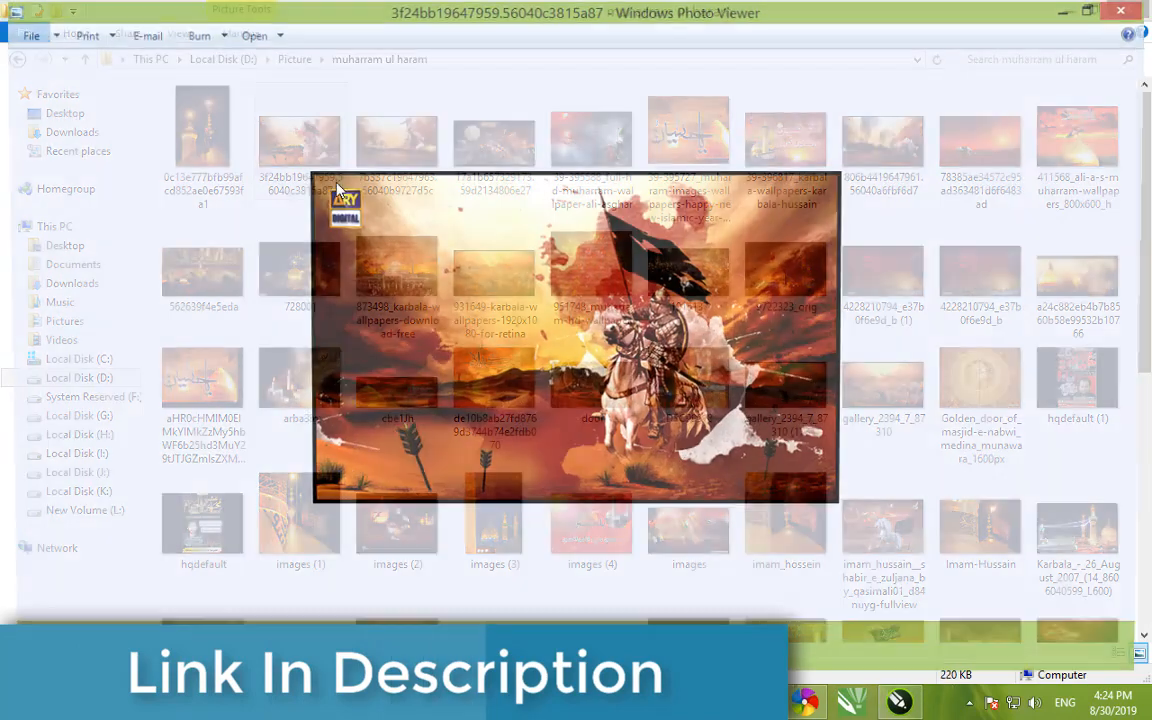
{"action": "left_click", "coordinate": [1128, 10]}
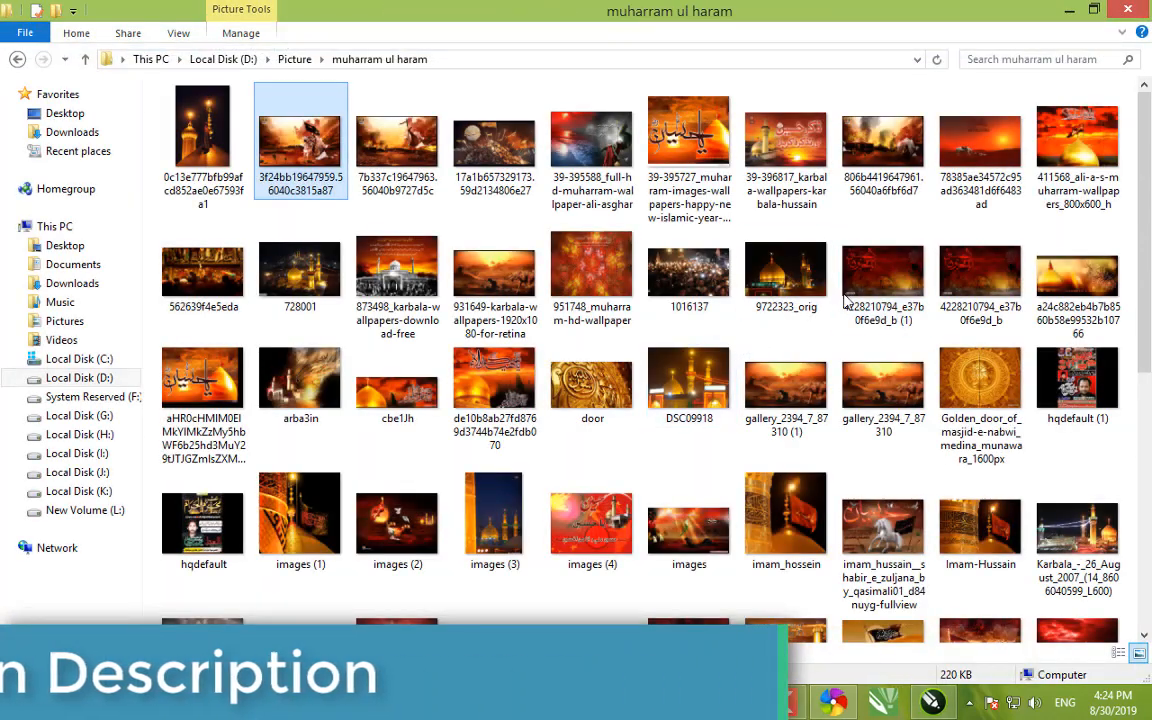
{"action": "scroll", "coordinate": [895, 290], "scroll_direction": "down", "scroll_amount": 3}
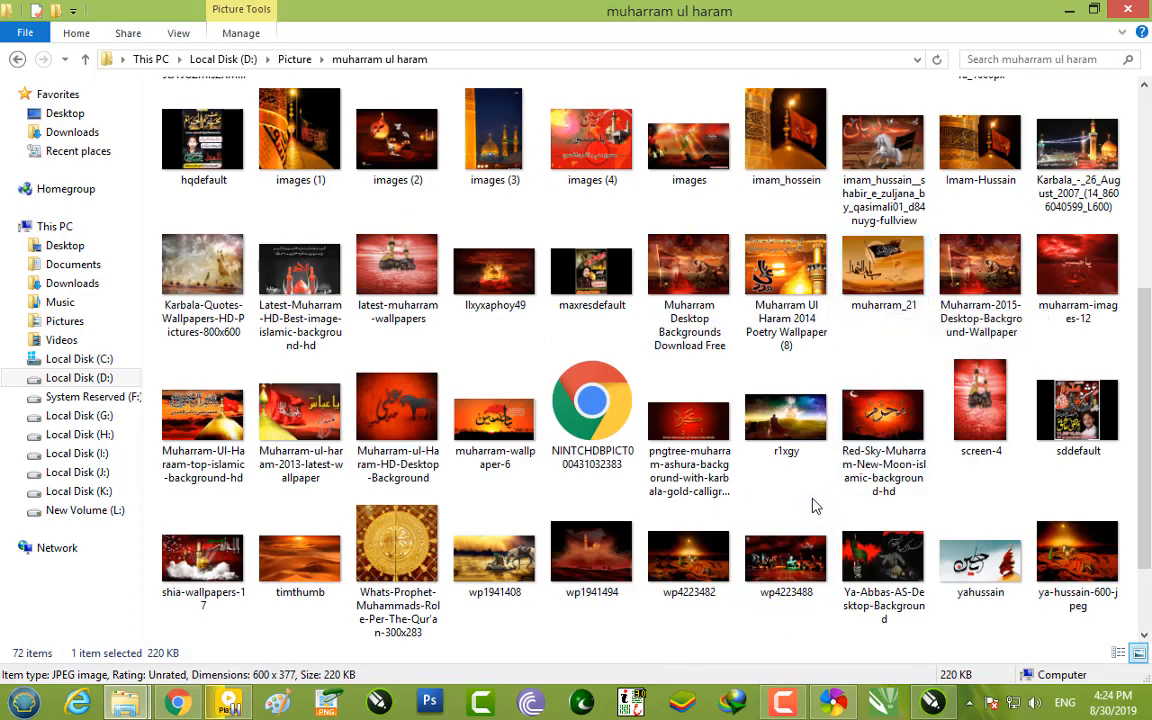
{"action": "left_click", "coordinate": [1088, 565]}
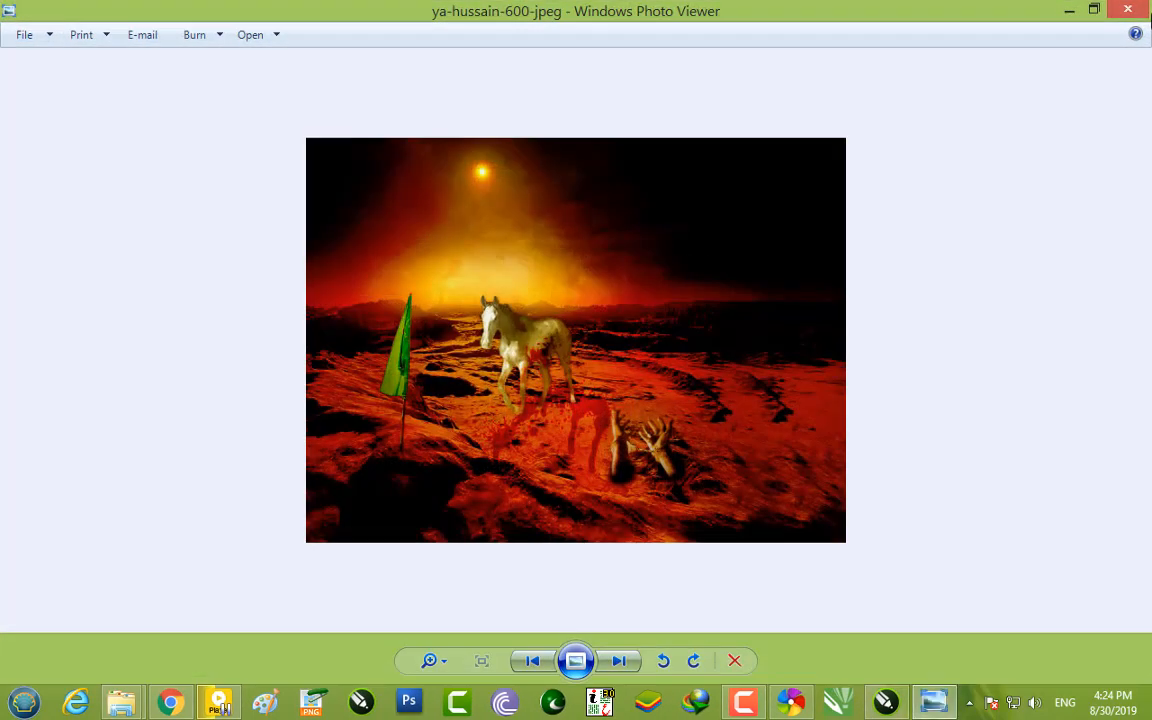
{"action": "left_click", "coordinate": [1140, 18]}
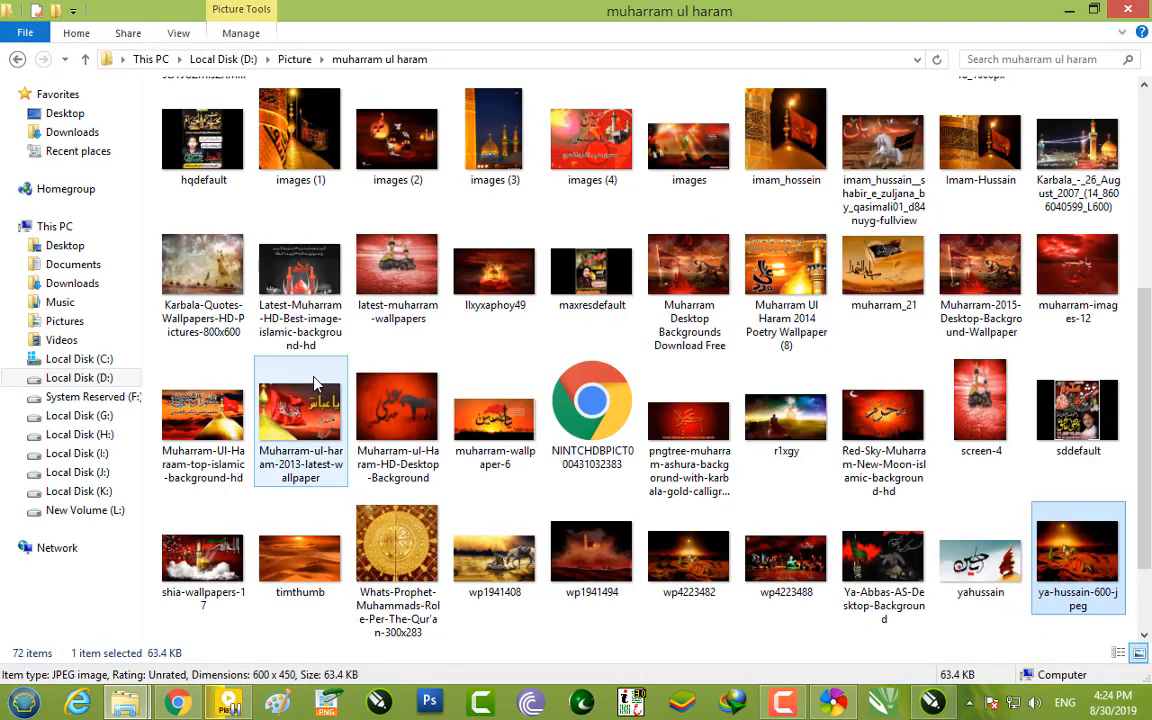
Import the golden dome and minaret picture 0c13e777bfb99afcd852ae0e67593fa1 from the folder into the CorelDRAW document
{"action": "scroll", "coordinate": [289, 215], "scroll_direction": "up", "scroll_amount": 5}
{"action": "left_click_drag", "start_coordinate": [190, 140], "coordinate": [557, 343]}
{"action": "scroll", "coordinate": [557, 343], "scroll_direction": "up", "scroll_amount": 2}
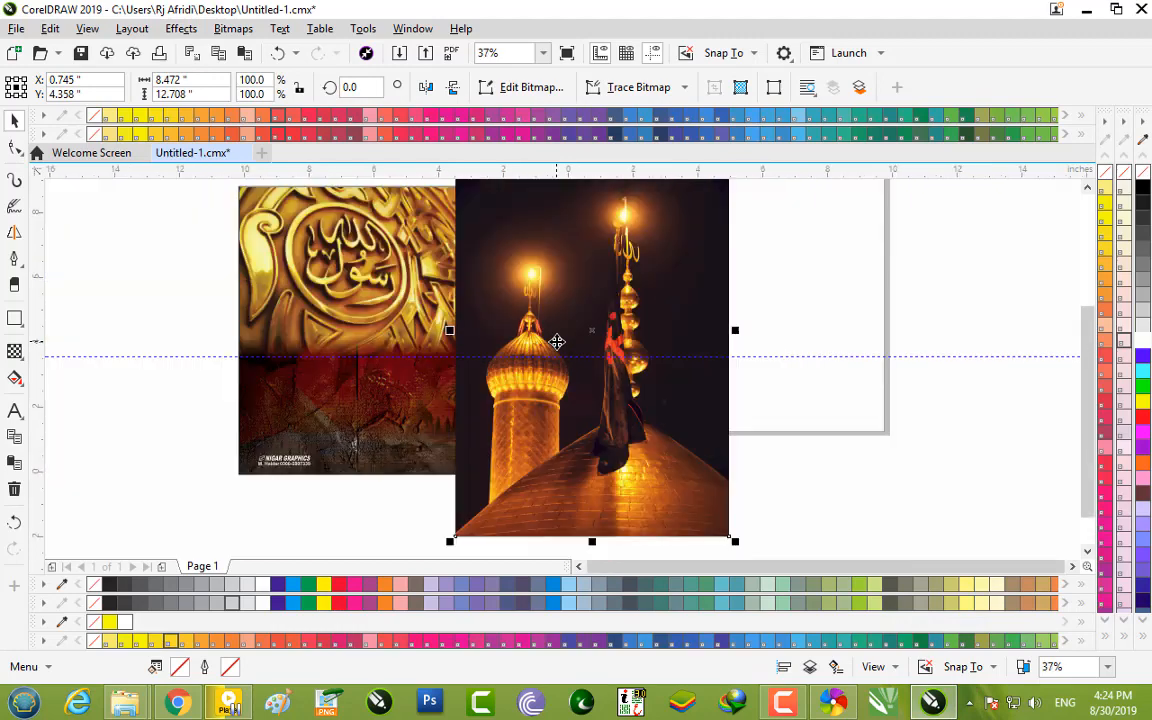
Scale the dome picture to about 64.6% and place it in the lower-right corner of the red background
{"action": "scroll", "coordinate": [760, 240], "scroll_direction": "down", "scroll_amount": 1}
{"action": "left_click_drag", "start_coordinate": [733, 489], "coordinate": [696, 436]}
{"action": "scroll", "coordinate": [621, 360], "scroll_direction": "up", "scroll_amount": 2}
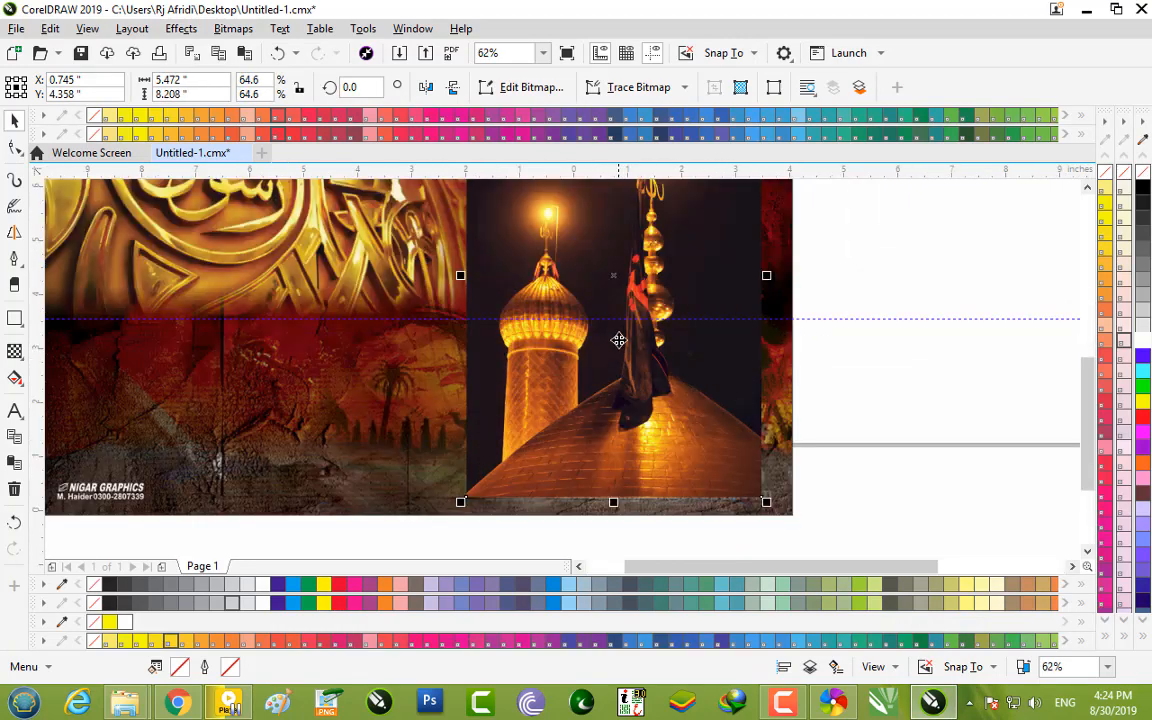
{"action": "left_click_drag", "start_coordinate": [620, 374], "coordinate": [647, 383]}
{"action": "scroll", "coordinate": [646, 377], "scroll_direction": "down", "scroll_amount": 2}
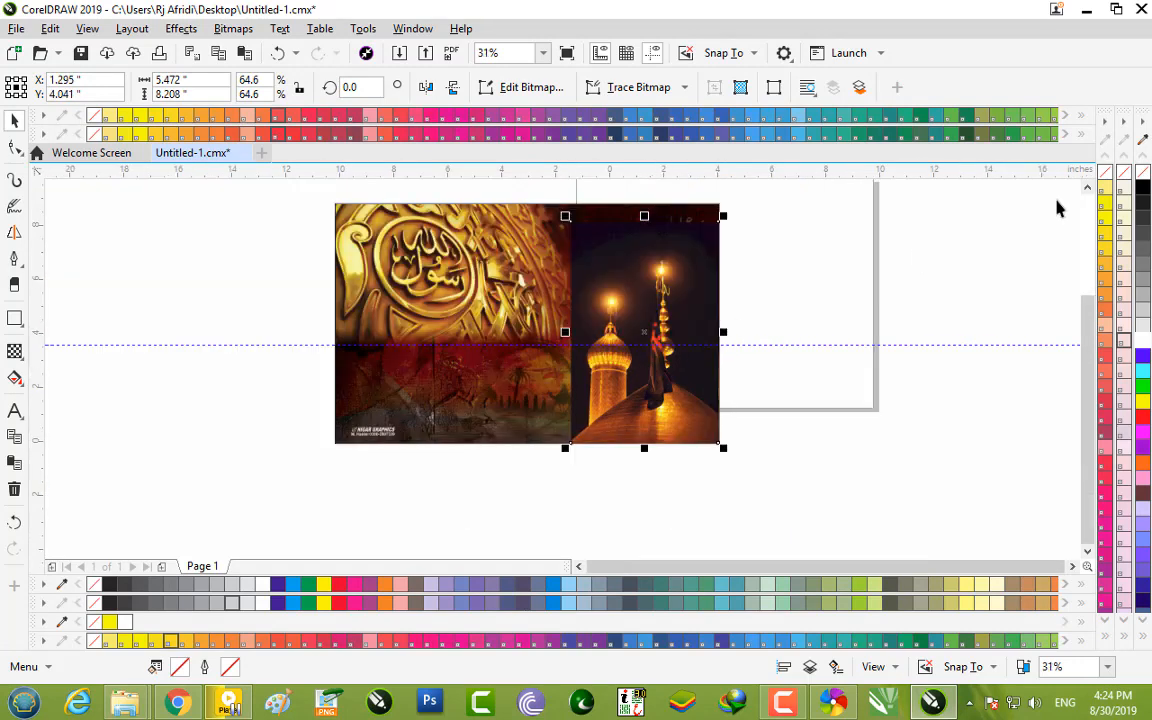
{"action": "scroll", "coordinate": [1084, 187], "scroll_direction": "up", "scroll_amount": 3}
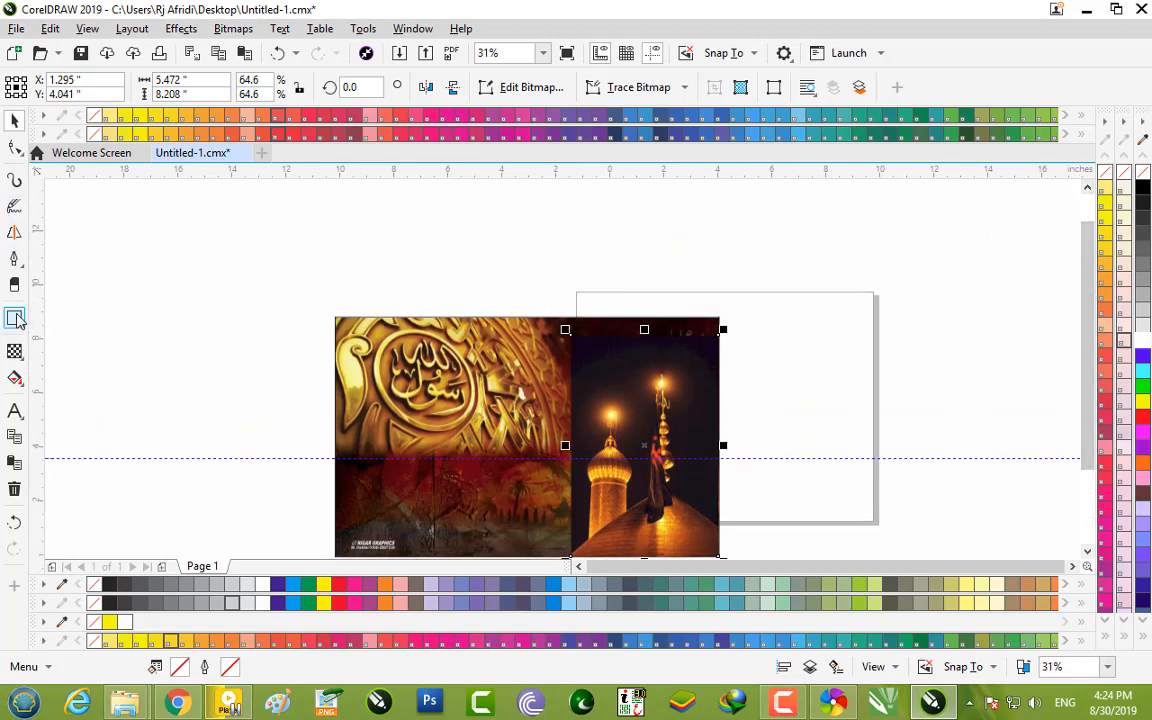
Apply a linear transparency at 90° to fade the dome picture's top edge into the red background
{"action": "left_click", "coordinate": [16, 318]}
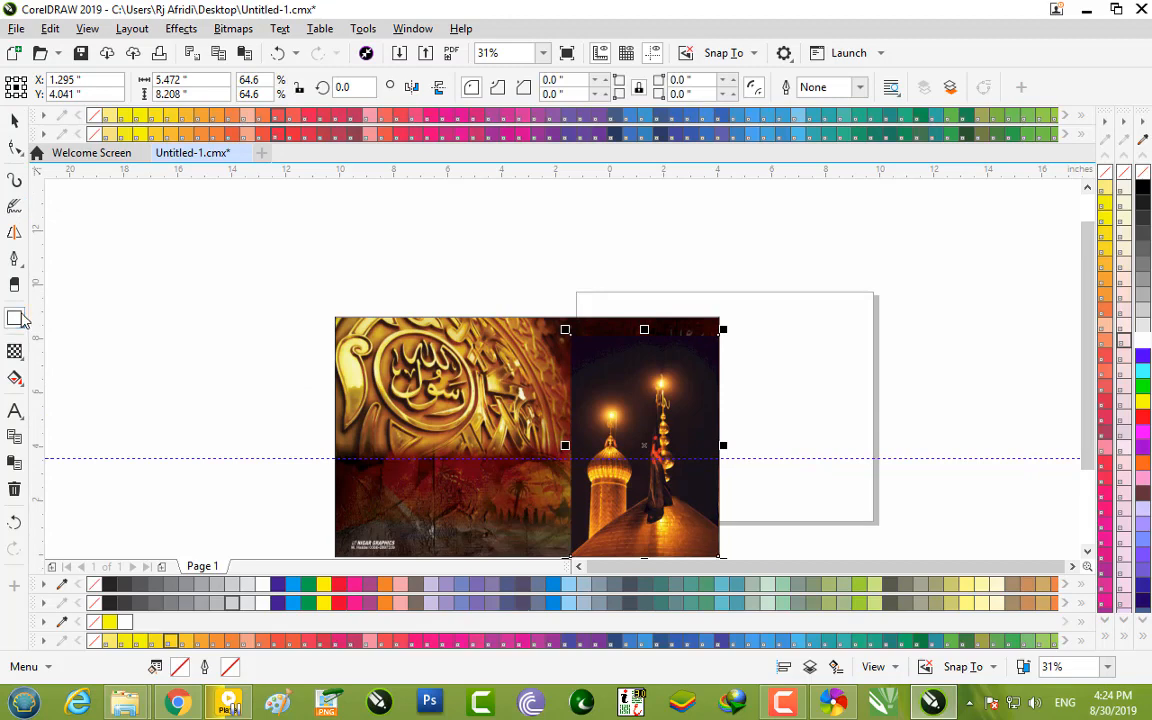
{"action": "left_click", "coordinate": [14, 350]}
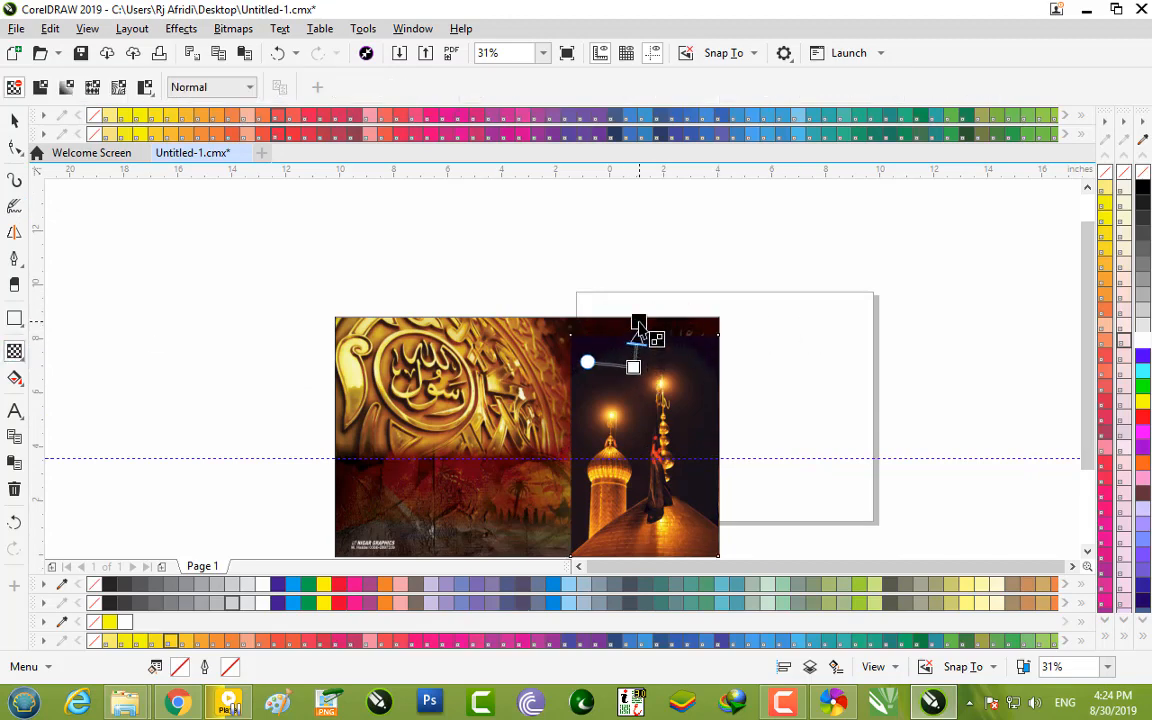
{"action": "scroll", "coordinate": [636, 314], "scroll_direction": "up", "scroll_amount": 2}
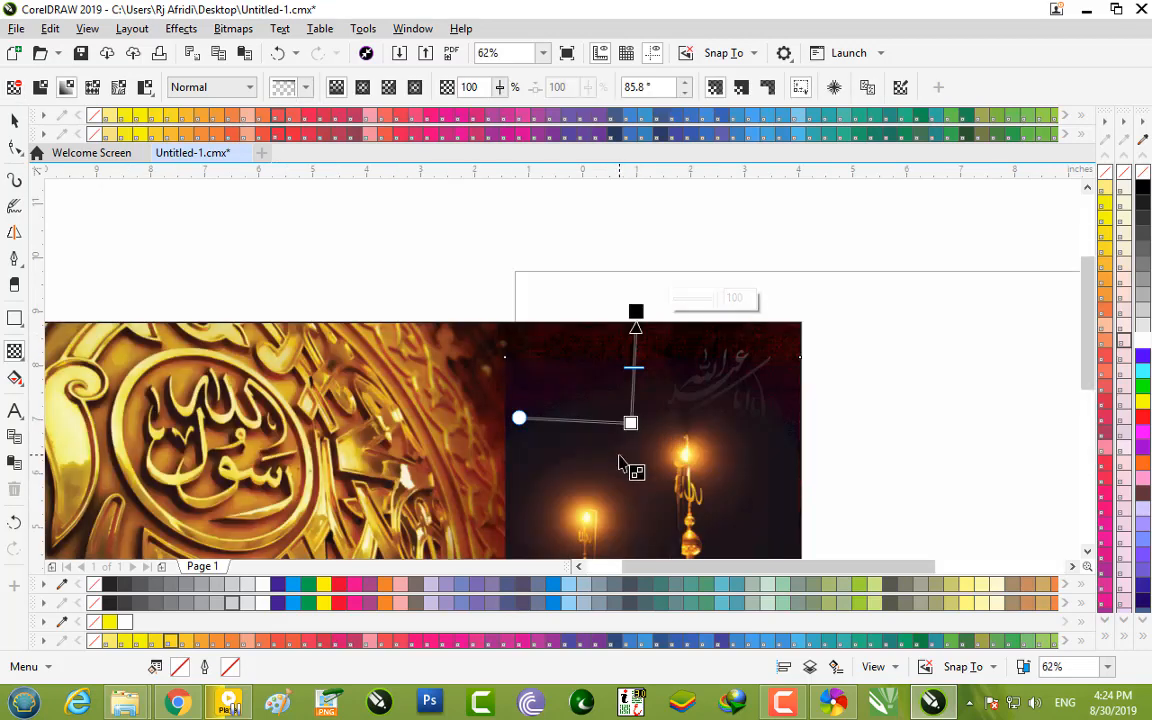
{"action": "left_click_drag", "start_coordinate": [631, 423], "coordinate": [636, 448]}
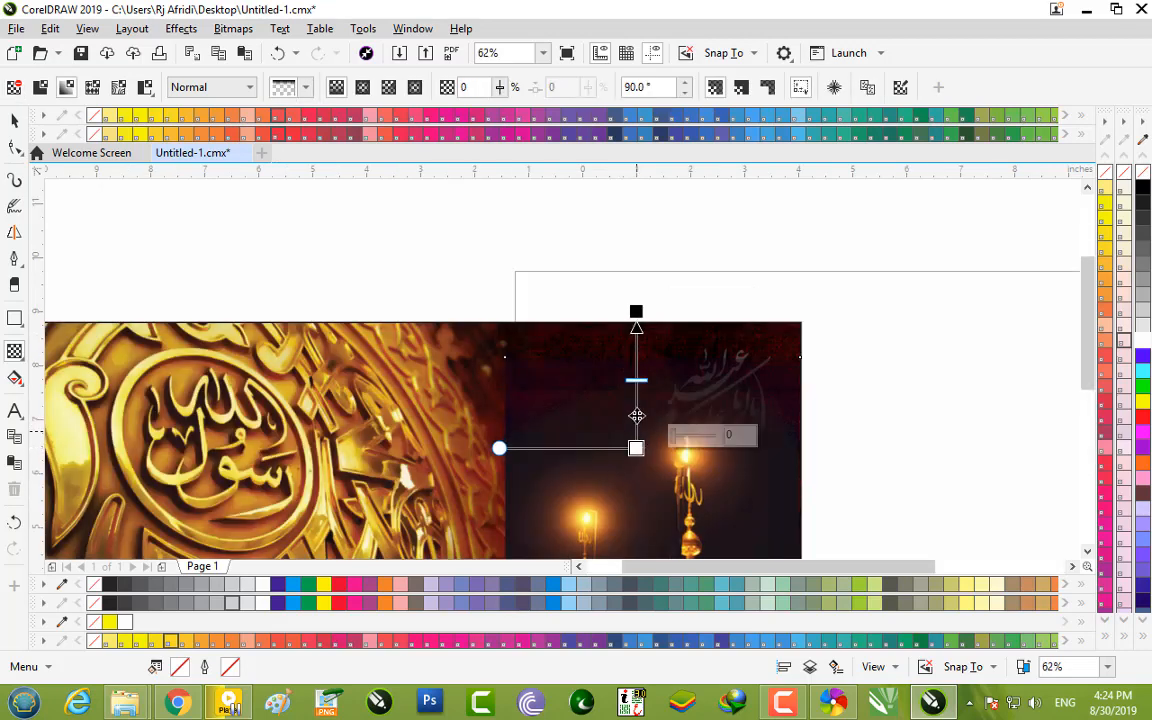
Move the fade's transparent end below the dome picture's top edge and its opaque end down beside the taller minaret's light
{"action": "scroll", "coordinate": [637, 363], "scroll_direction": "up", "scroll_amount": 2}
{"action": "left_click_drag", "start_coordinate": [637, 263], "coordinate": [637, 455]}
{"action": "scroll", "coordinate": [637, 455], "scroll_direction": "down", "scroll_amount": 2}
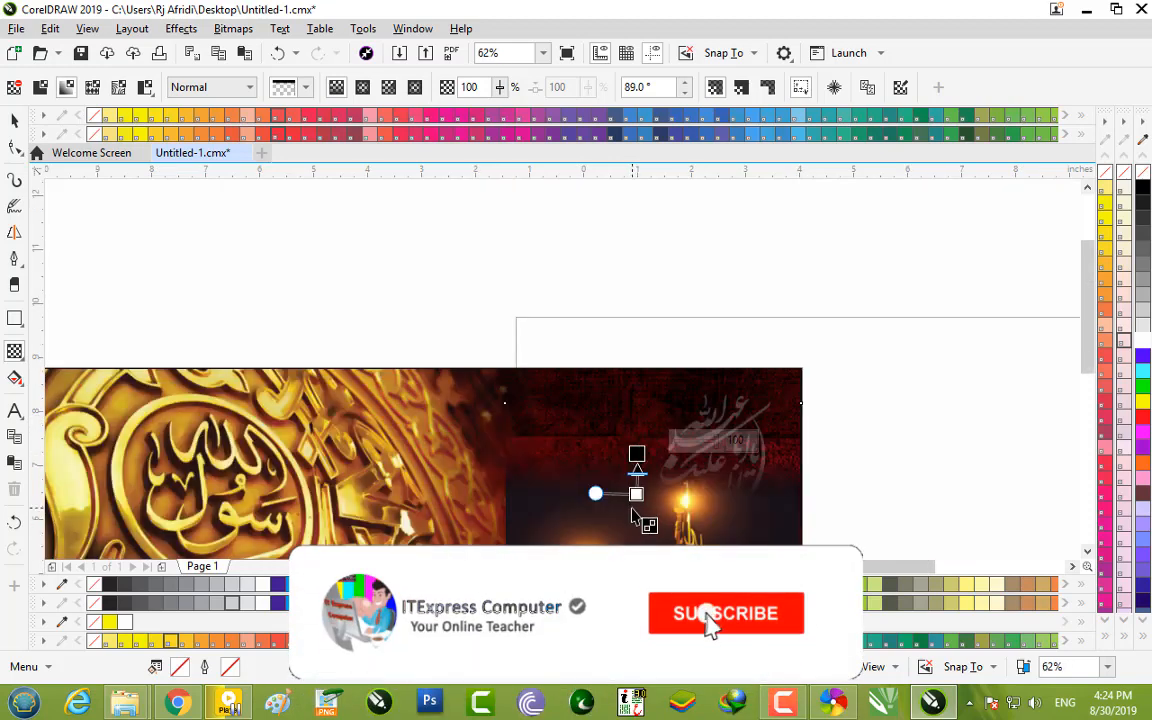
{"action": "left_click", "coordinate": [1088, 554]}
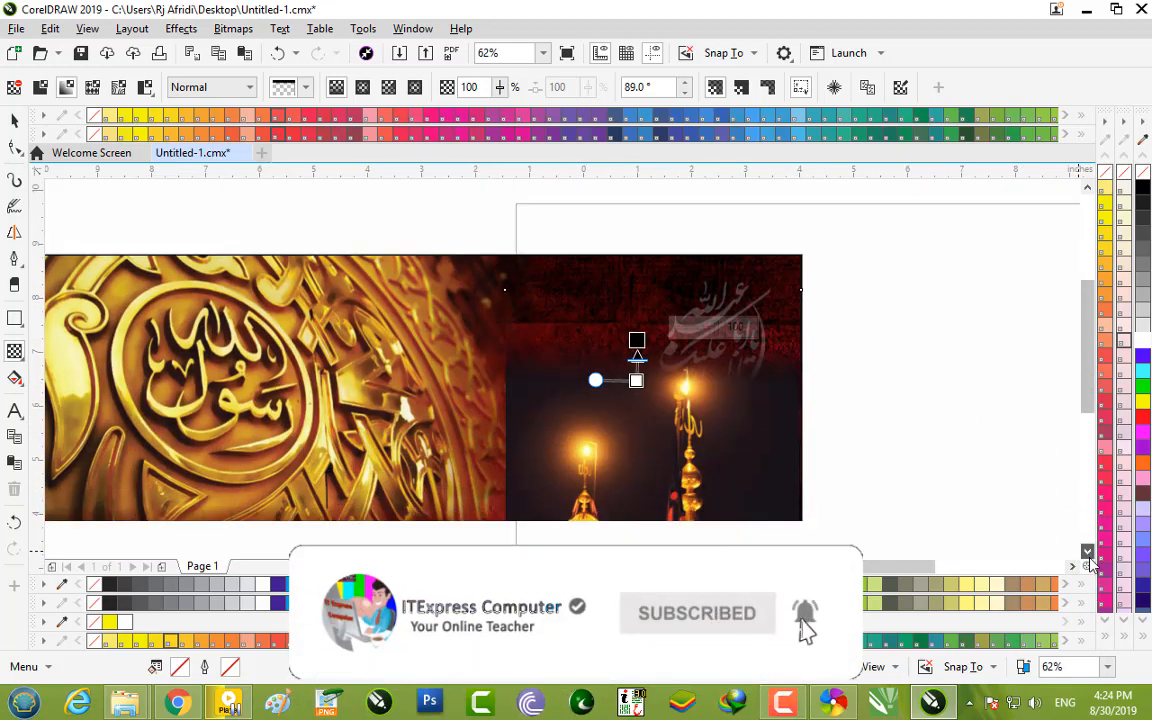
{"action": "scroll", "coordinate": [587, 226], "scroll_direction": "up", "scroll_amount": 1}
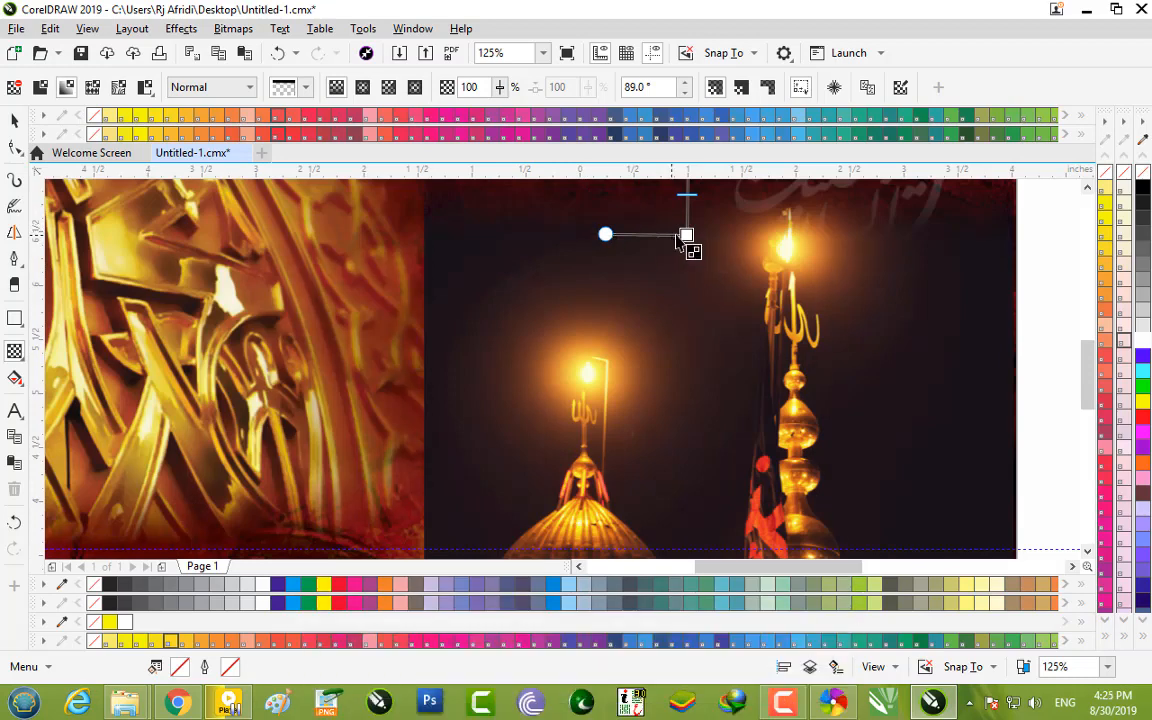
{"action": "left_click_drag", "start_coordinate": [686, 240], "coordinate": [686, 276]}
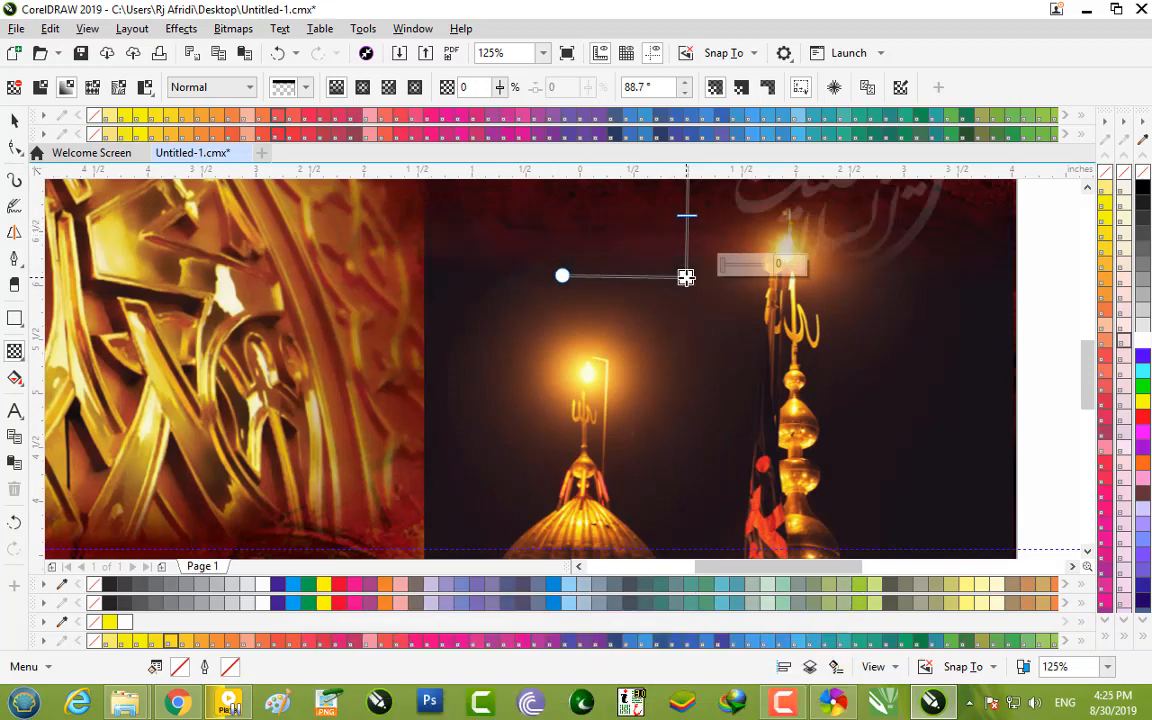